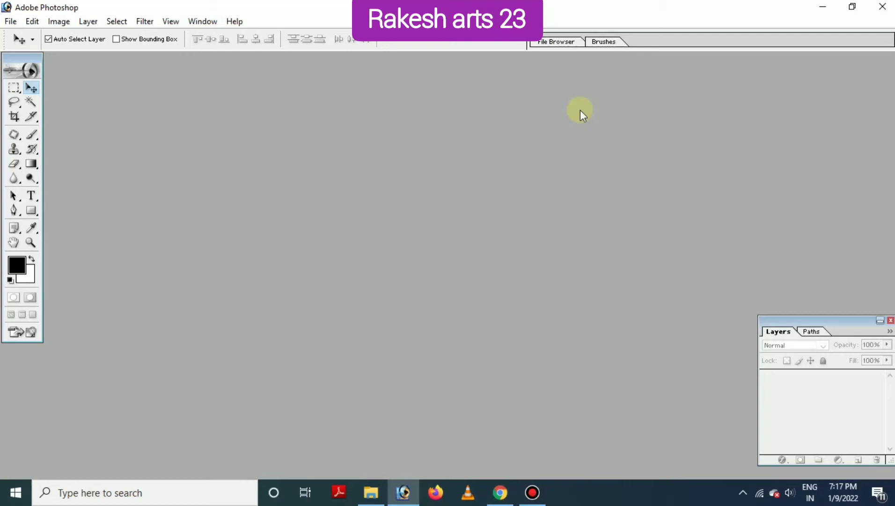
Step: Create a new white A4 document, 210×297 mm at 300 pixels/inch in RGB
key(ctrl+n)
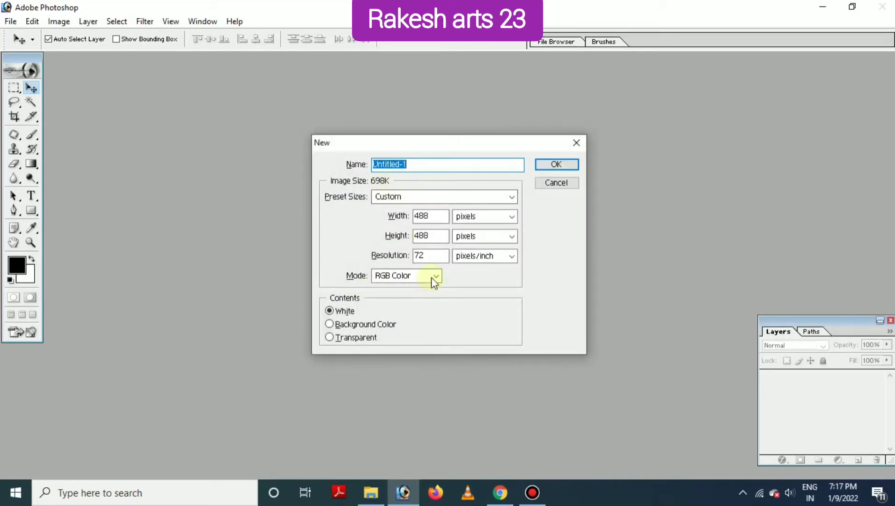
click(447, 197)
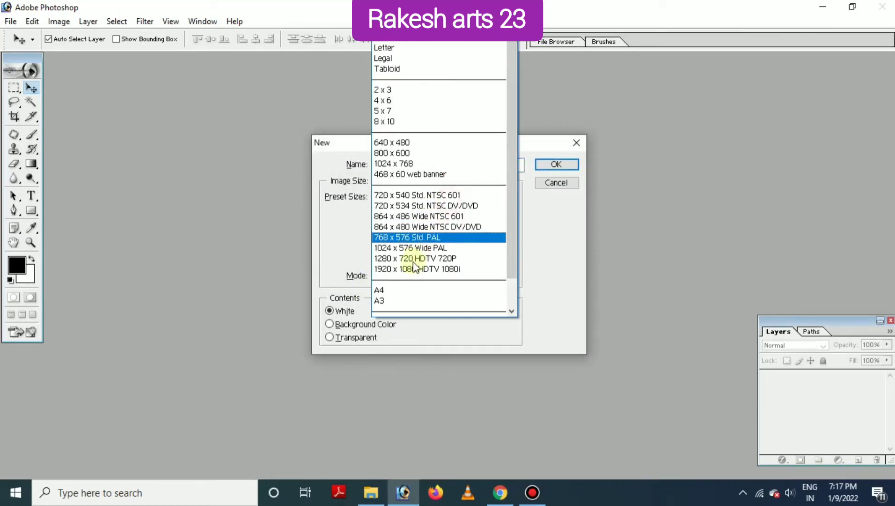
click(396, 290)
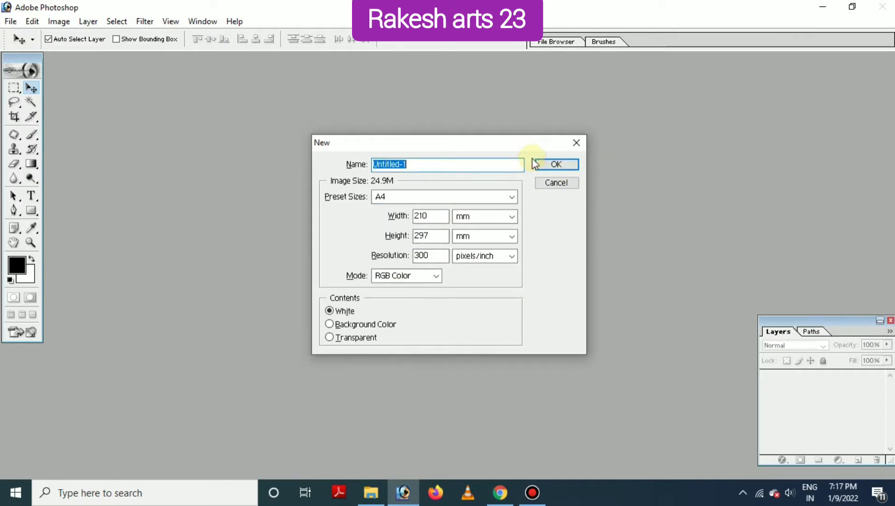
click(569, 165)
drag(244, 71, 450, 78)
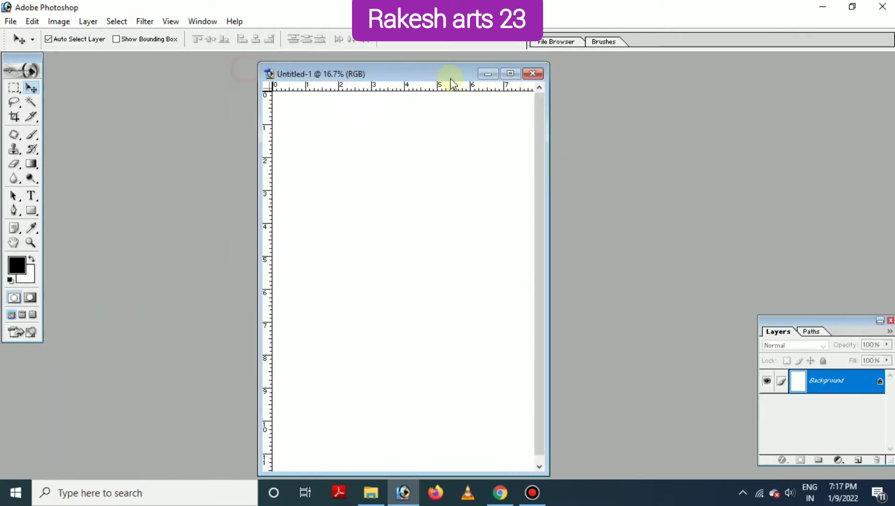
Step: Select the Gradient tool with pure black as the foreground colour
click(512, 74)
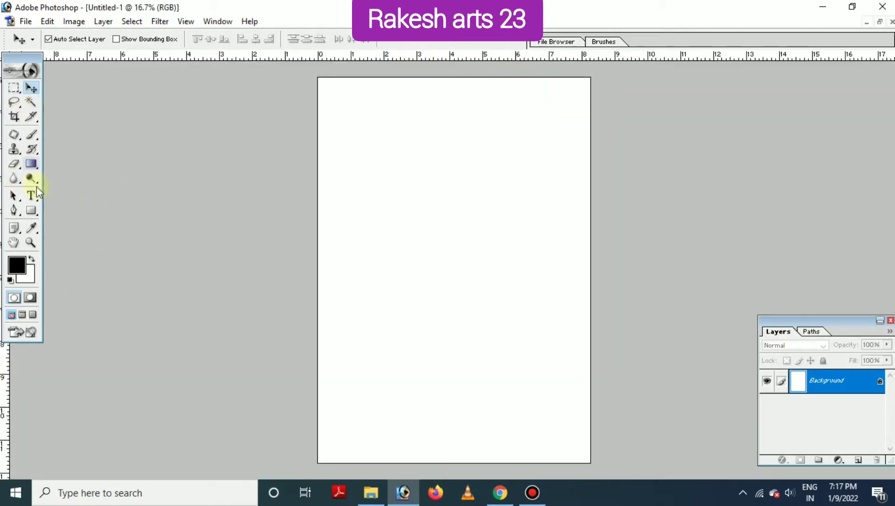
click(32, 165)
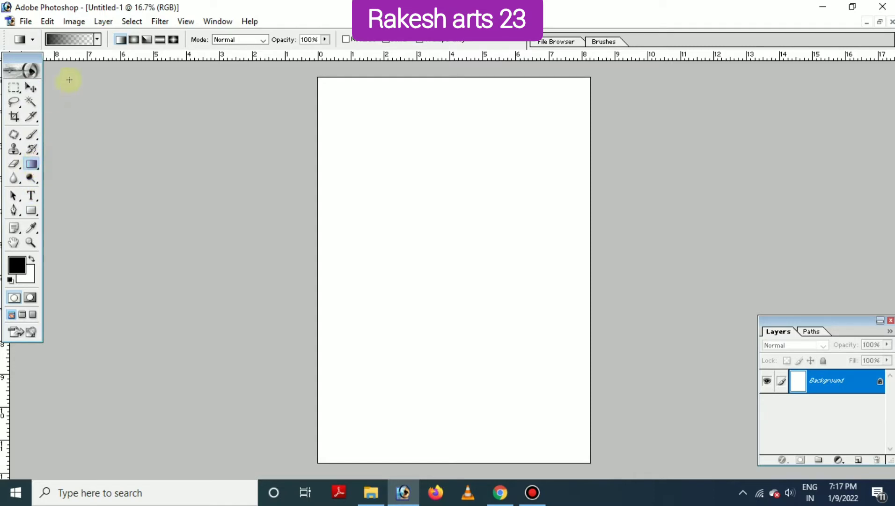
click(17, 265)
click(500, 335)
drag(483, 346, 390, 370)
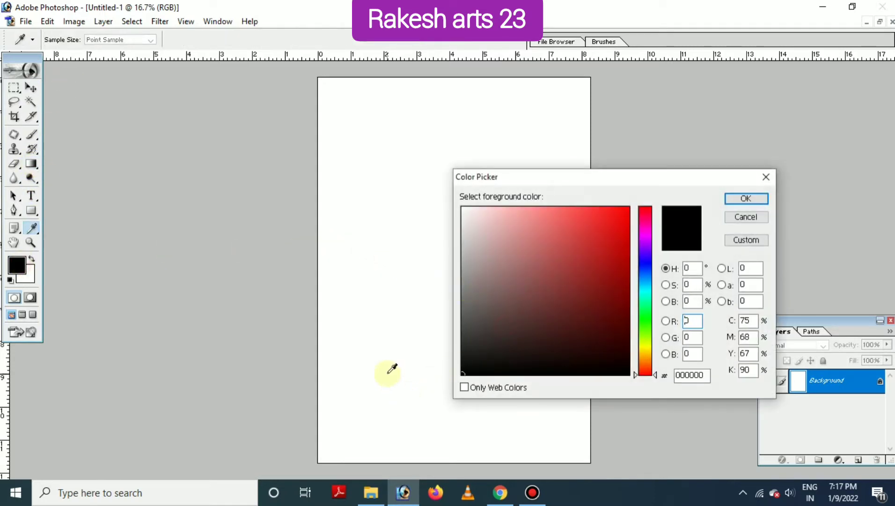
click(754, 198)
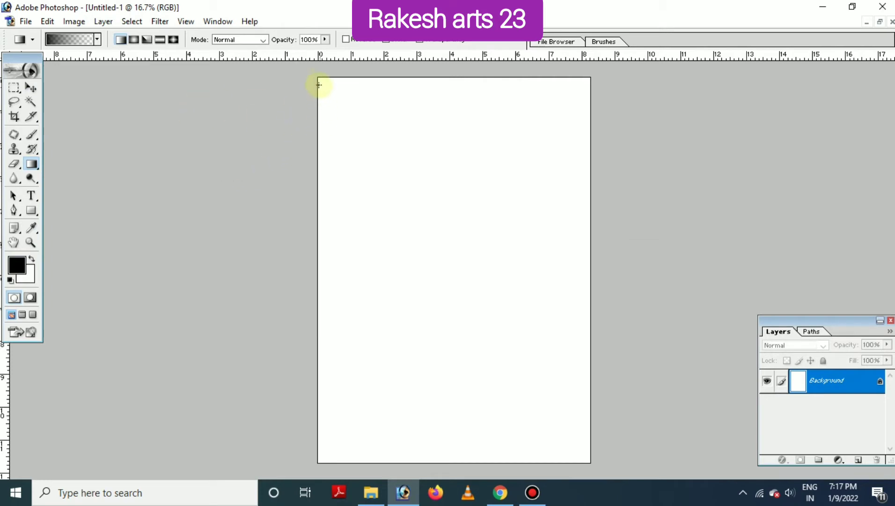
Step: Draw a diagonal black-to-white gradient from the top-left to the bottom-right corner
drag(324, 70, 479, 383)
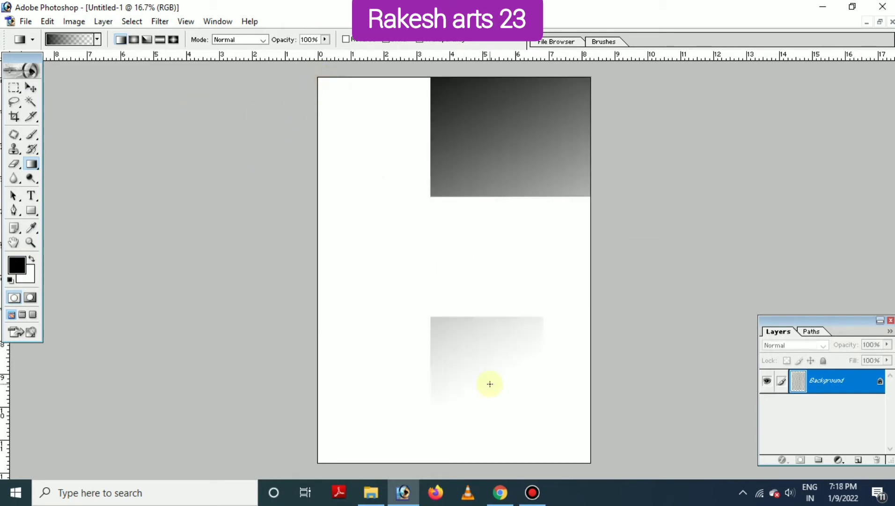
key(ctrl+z)
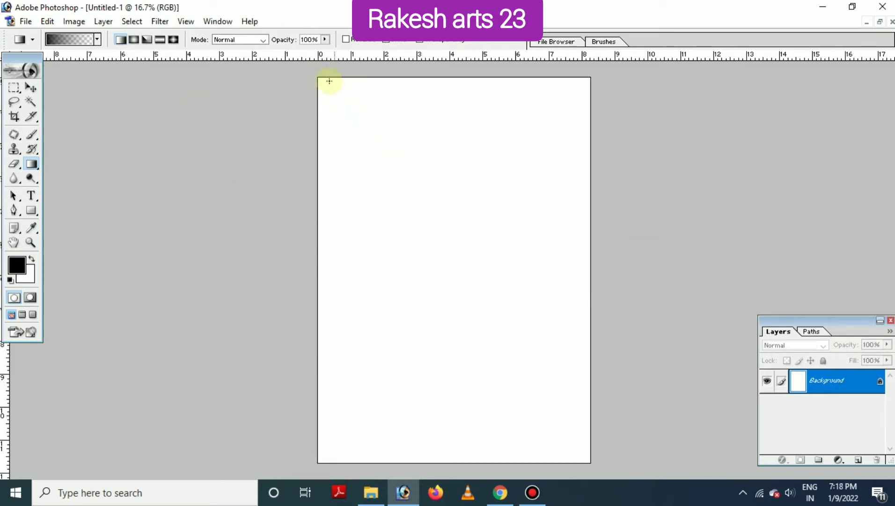
mouse_move(312, 73)
mouse_down()
mouse_move(557, 442)
mouse_move(589, 460)
mouse_up()
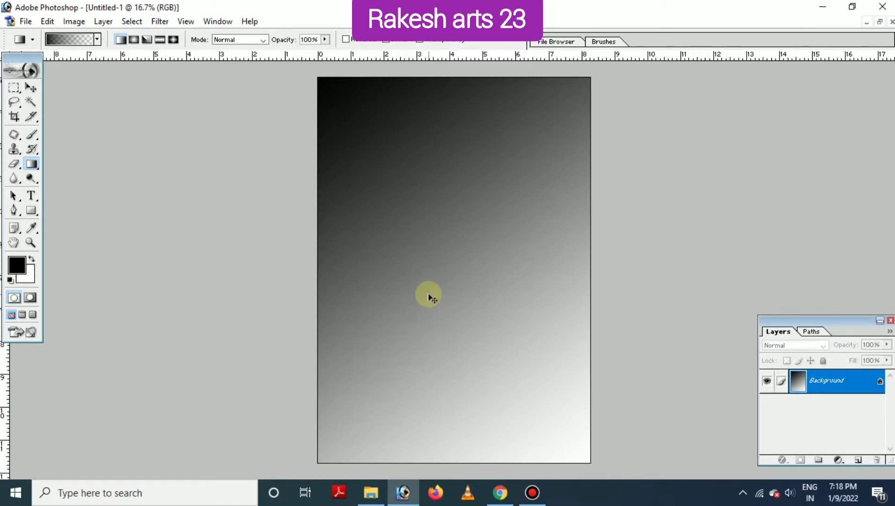
key(ctrl+shift+n)
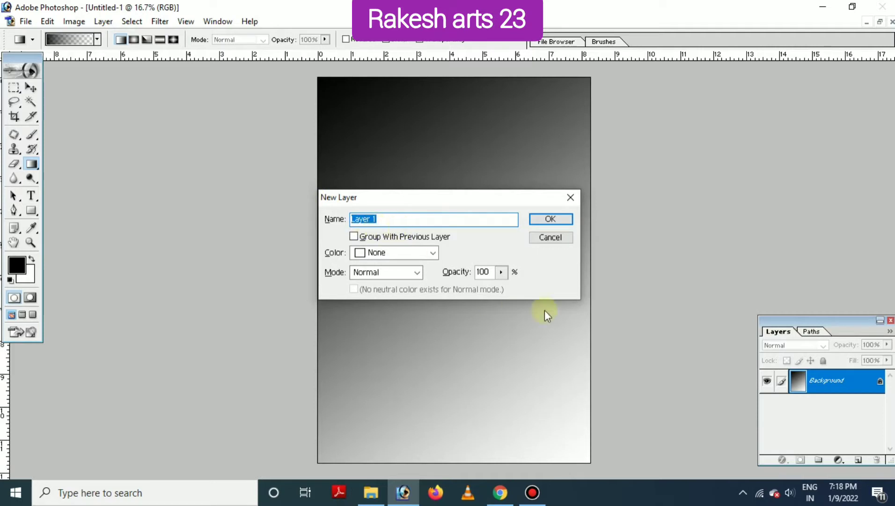
Step: Add an empty Layer 1 and select the soft 13 px brush preset
click(565, 219)
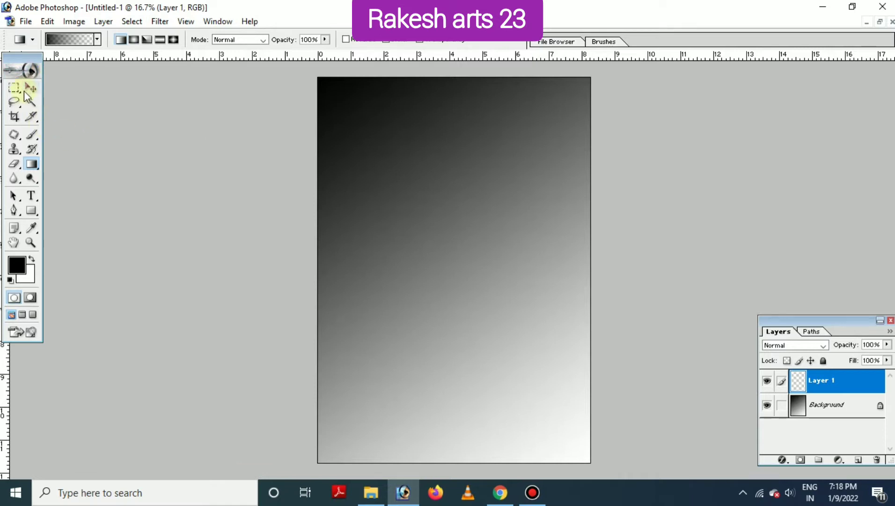
click(31, 135)
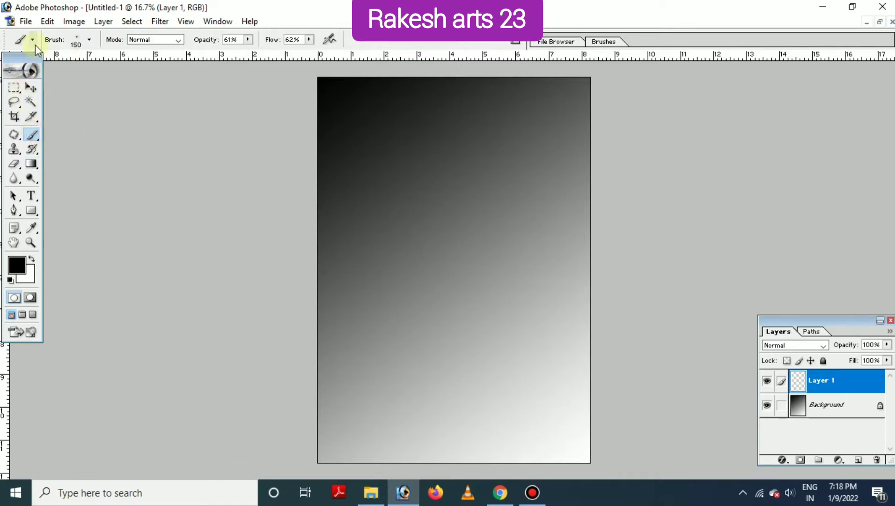
click(89, 40)
click(145, 160)
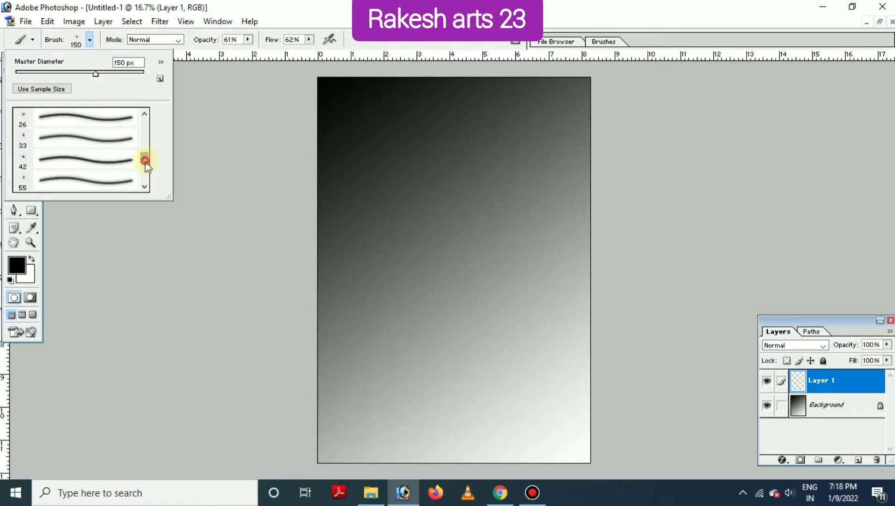
drag(145, 161, 147, 133)
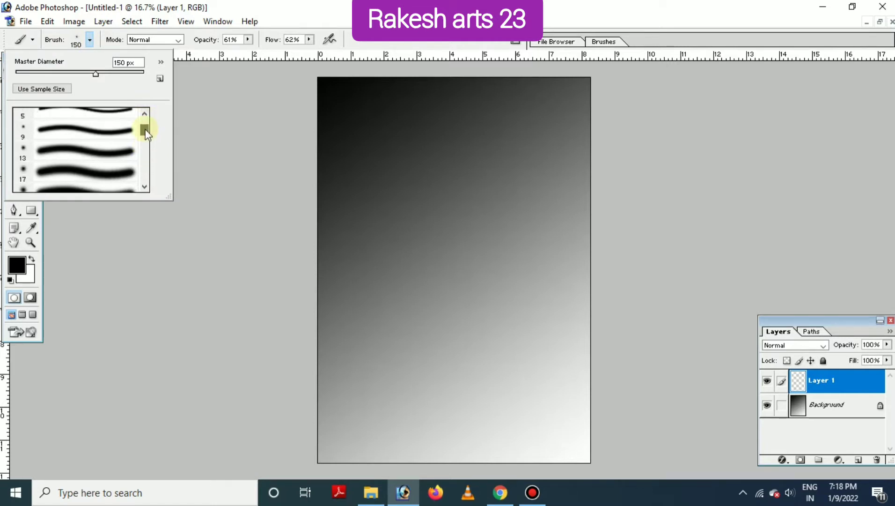
click(55, 150)
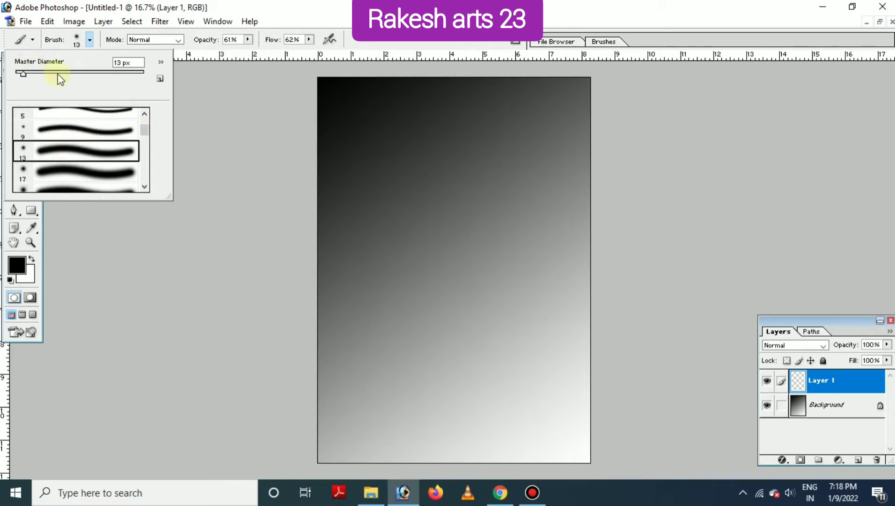
click(58, 149)
click(369, 139)
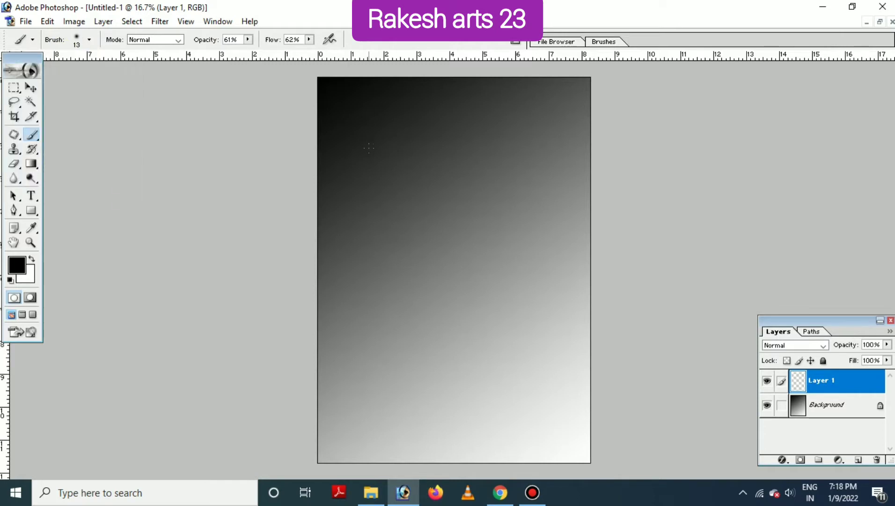
Step: Set the brush to 300 px and the foreground colour to white
key(bracketright)
key(bracketright)
key(bracketright)
key(bracketright)
key(bracketright)
key(bracketright)
key(bracketleft)
key(bracketleft)
click(16, 265)
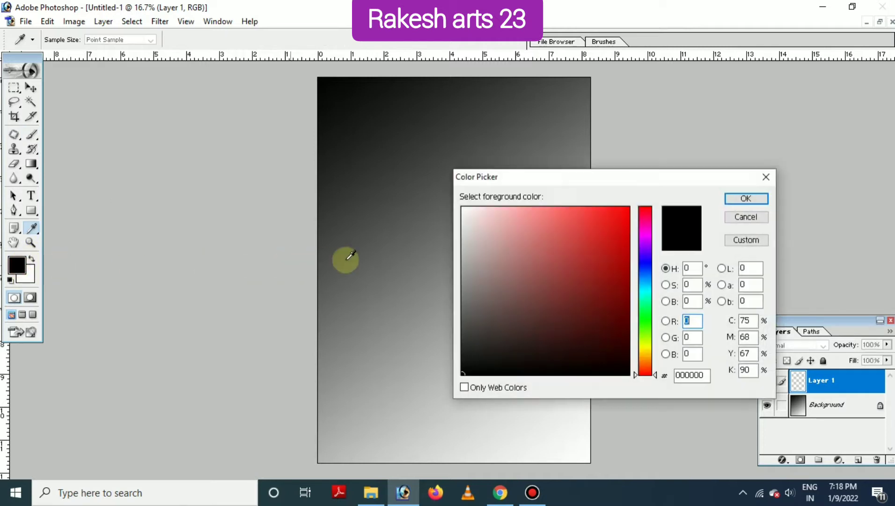
click(463, 207)
click(746, 198)
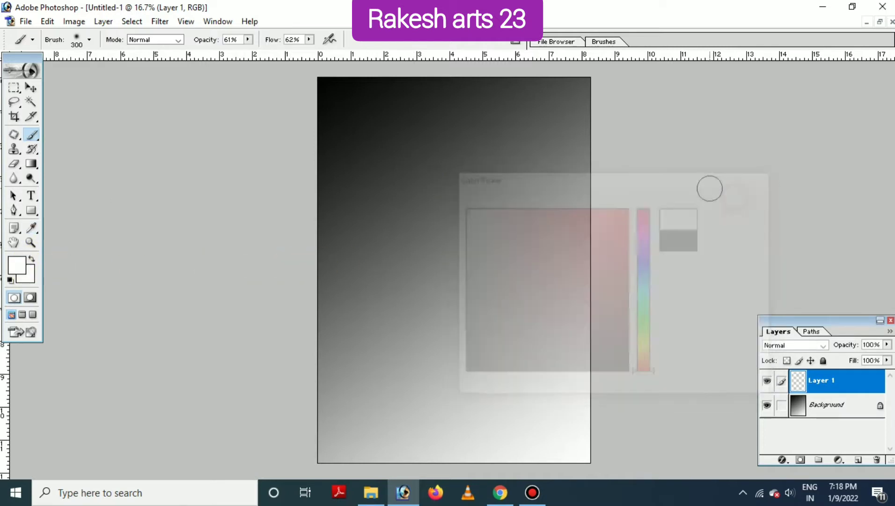
Step: Dab a glowing white moon several times near the sky's top-left
click(366, 125)
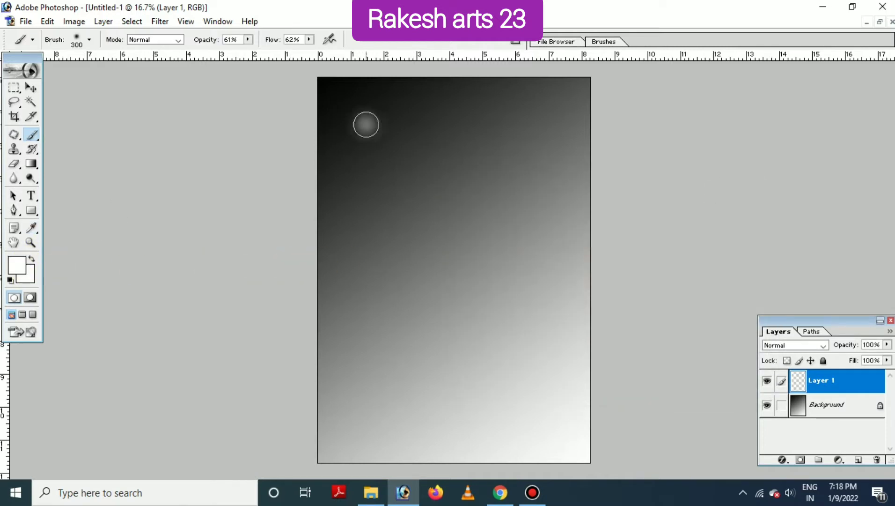
click(366, 125)
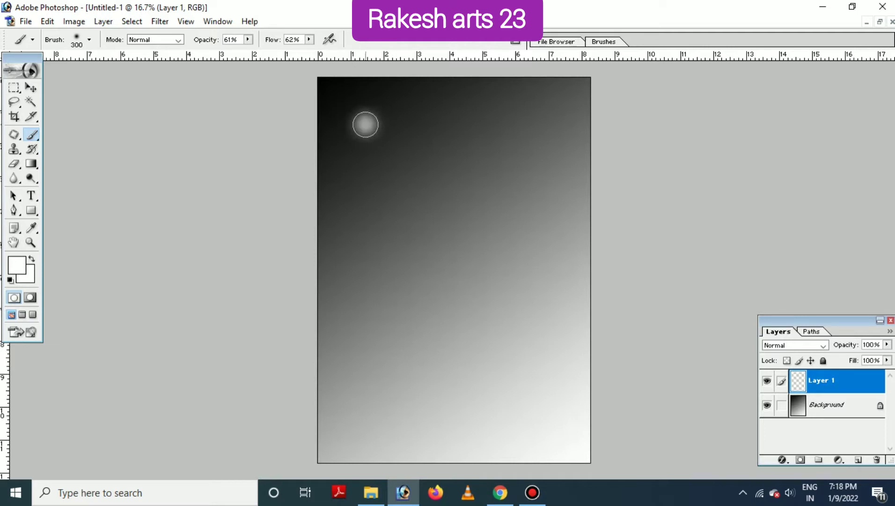
click(365, 125)
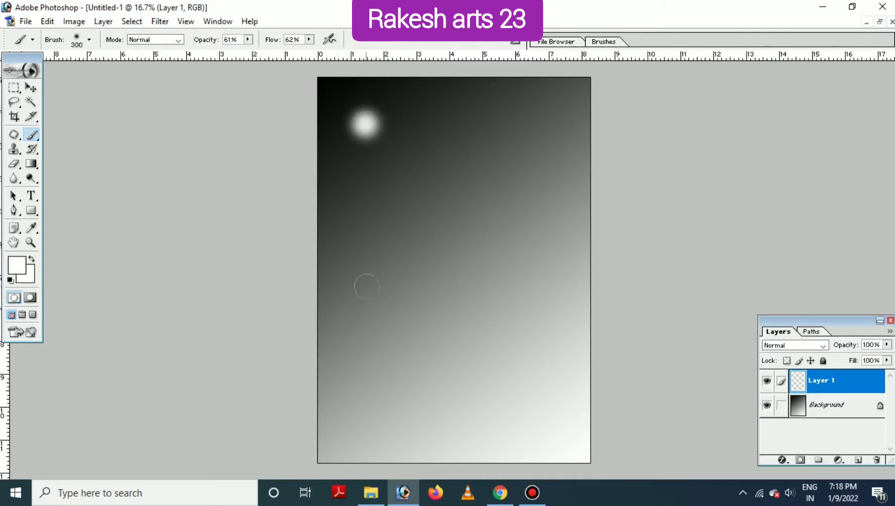
key(v)
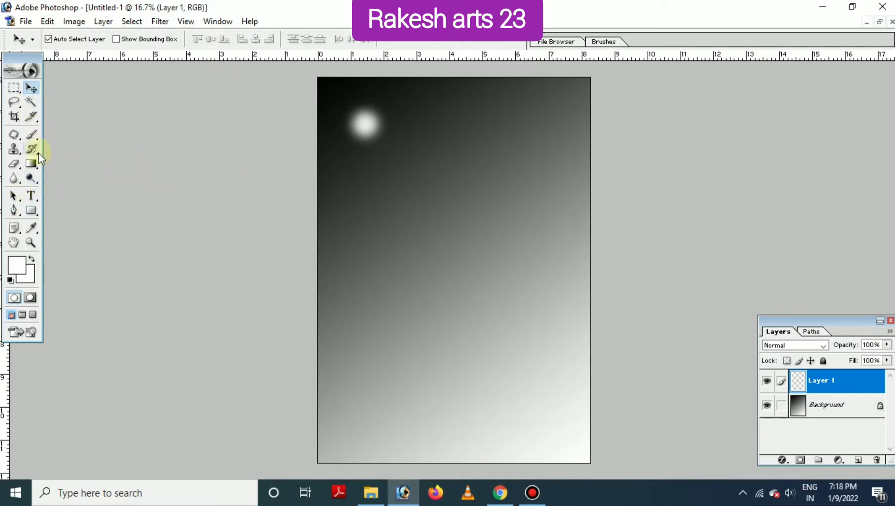
Step: Choose the 70 px sparkle brush from the brush presets
click(38, 136)
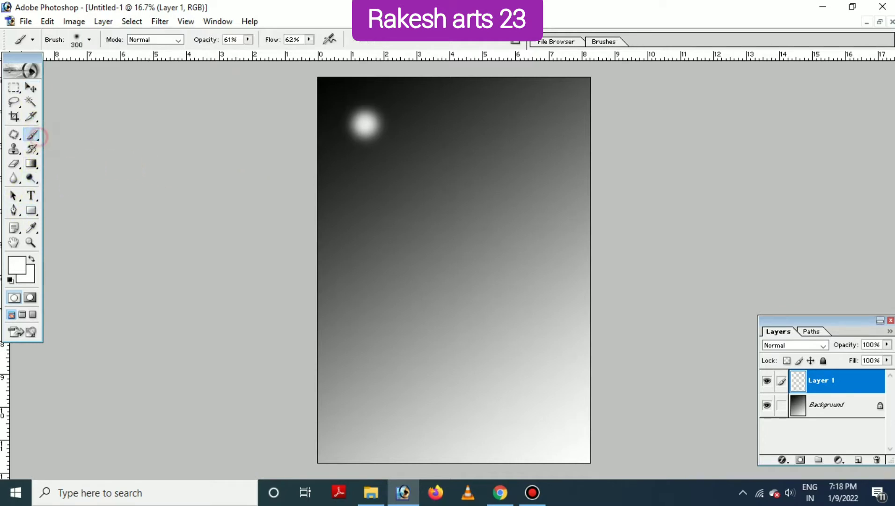
click(89, 41)
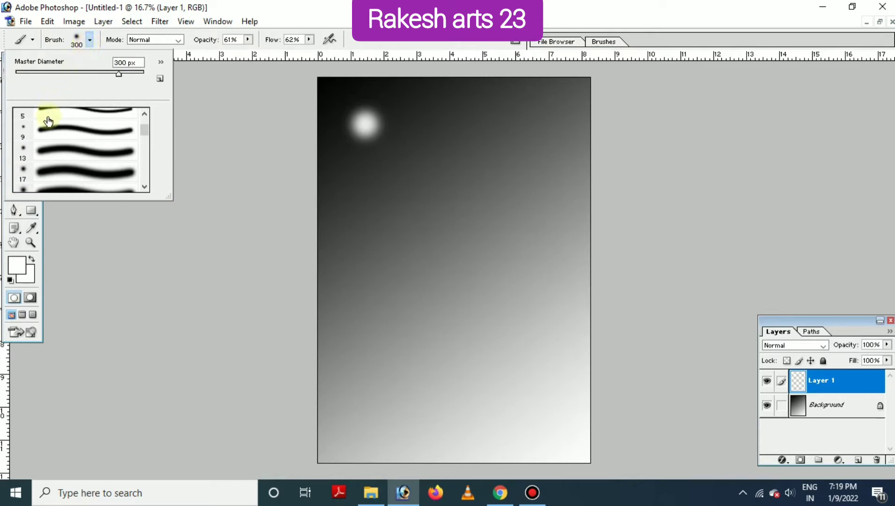
scroll(81, 141, down, 1)
scroll(86, 152, down, 2)
scroll(80, 167, up, 1)
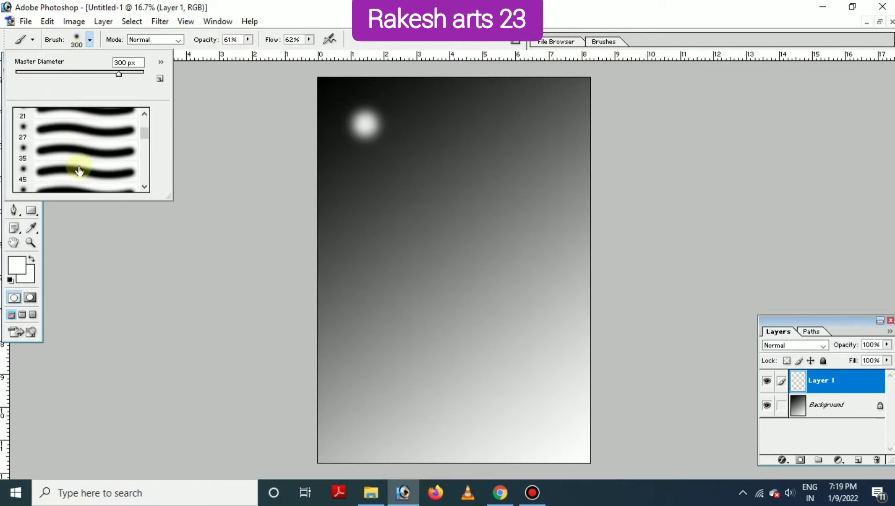
scroll(76, 174, up, 1)
scroll(76, 175, down, 1)
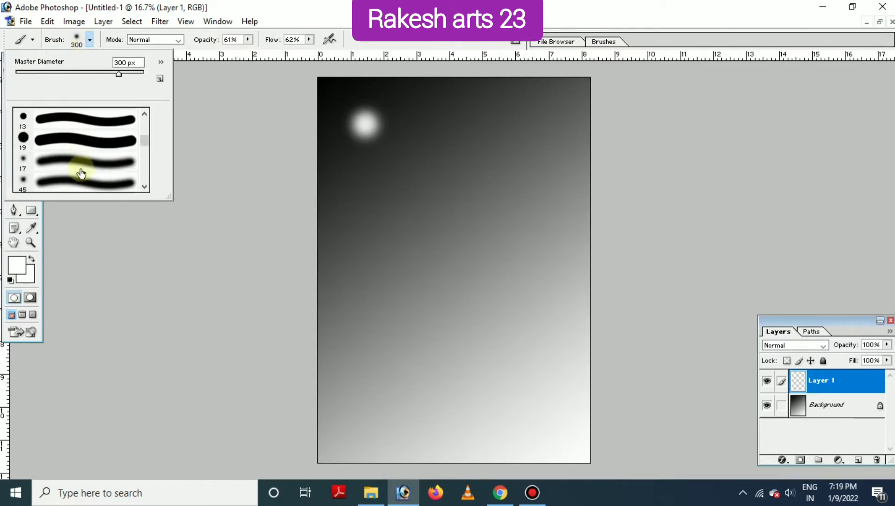
scroll(75, 175, down, 2)
scroll(78, 173, down, 1)
scroll(82, 166, down, 1)
scroll(84, 165, down, 1)
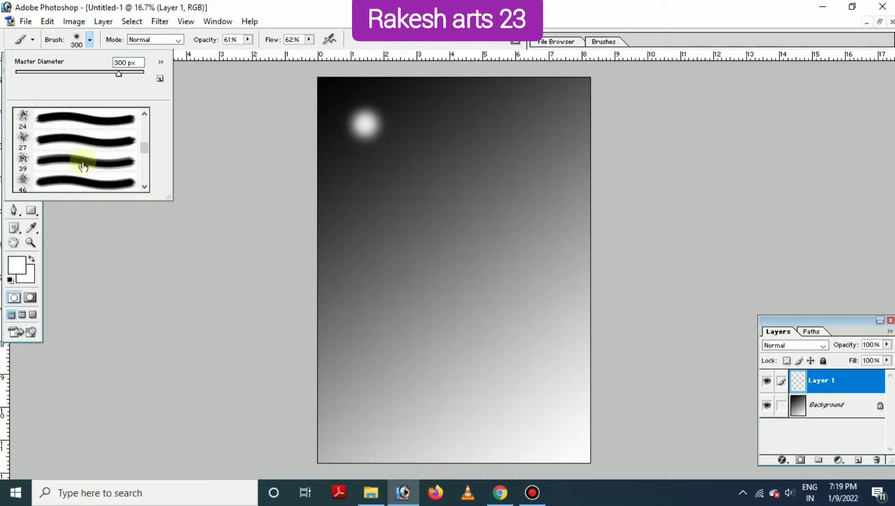
scroll(76, 160, down, 1)
scroll(71, 170, down, 1)
scroll(74, 174, down, 1)
scroll(71, 177, down, 1)
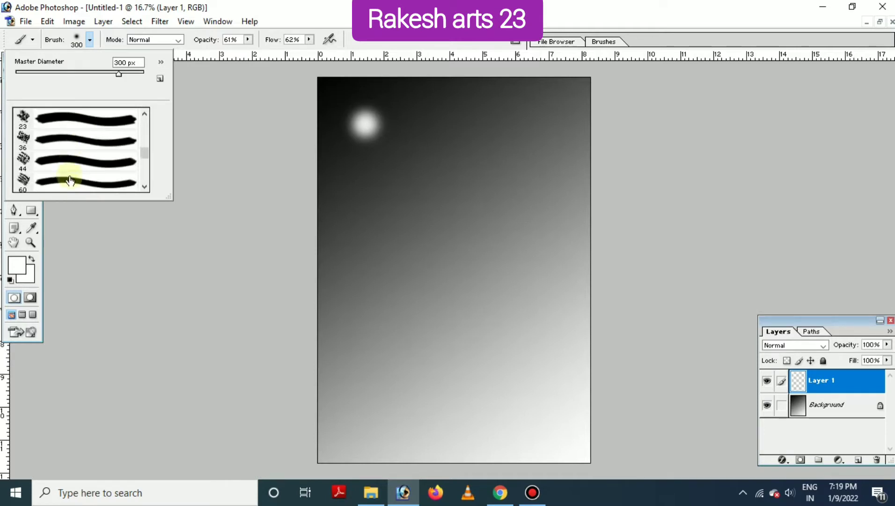
scroll(70, 178, down, 1)
scroll(70, 179, down, 1)
scroll(69, 180, down, 1)
scroll(69, 180, down, 1)
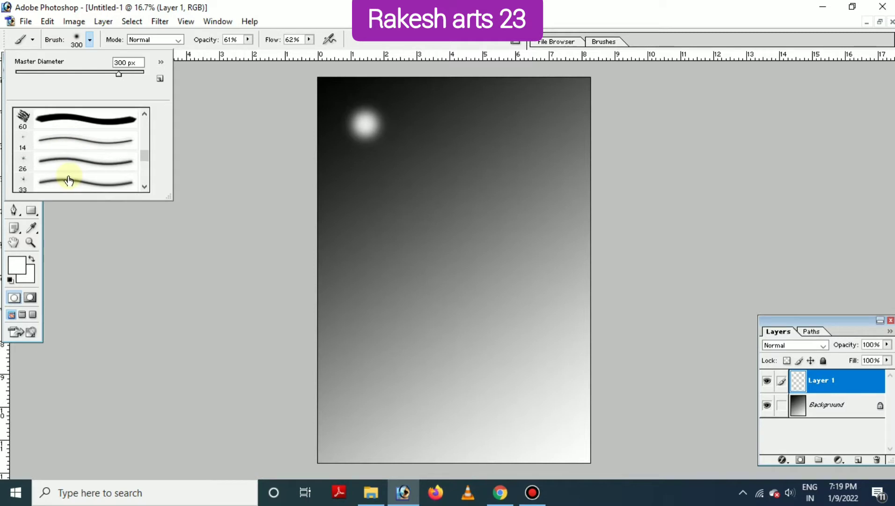
scroll(69, 180, down, 1)
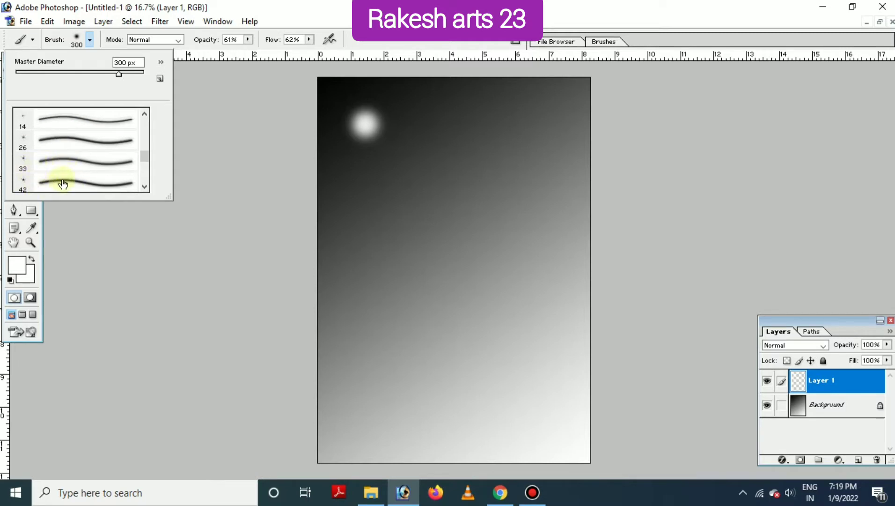
scroll(62, 183, down, 1)
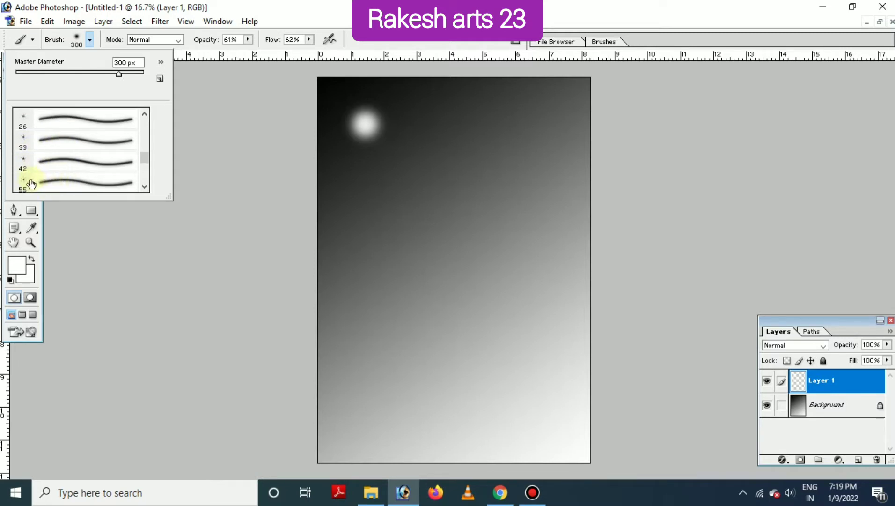
scroll(40, 178, down, 1)
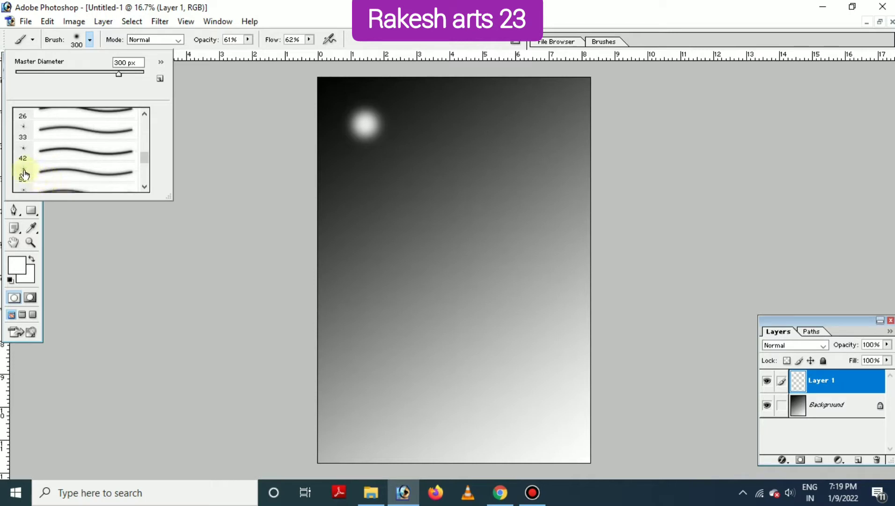
scroll(29, 177, down, 1)
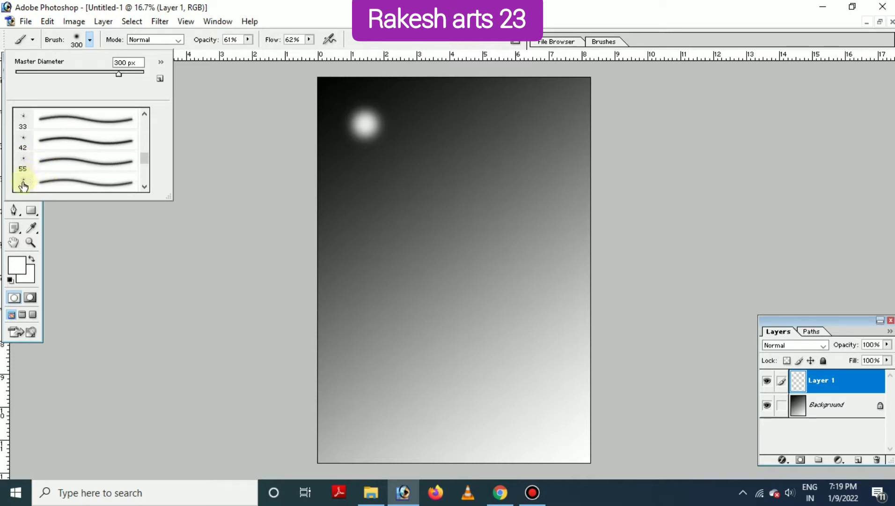
click(23, 184)
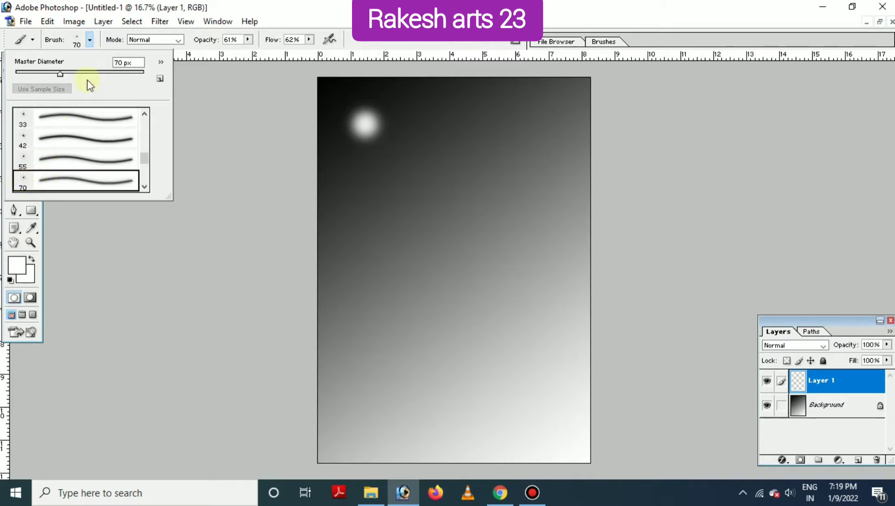
click(89, 40)
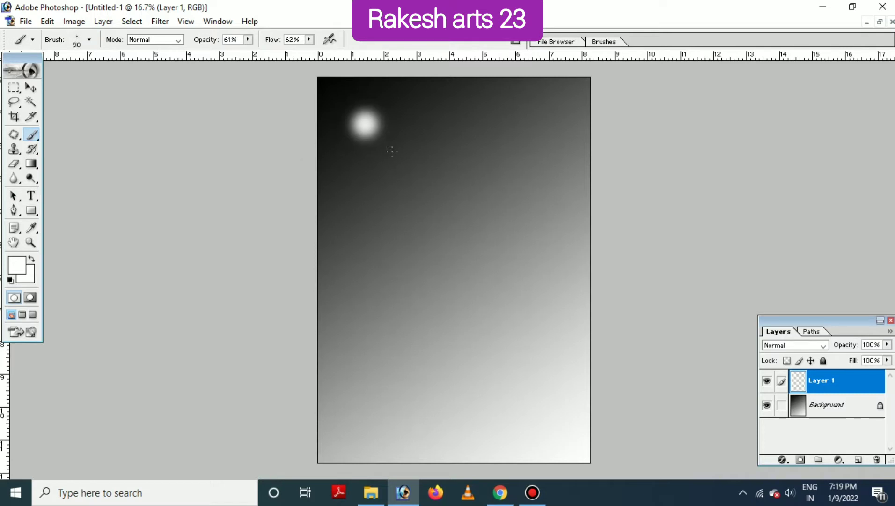
Step: Stamp sparkle stars across the upper and lower sky around the moon
key(bracketright)
key(bracketright)
key(bracketright)
click(390, 189)
click(444, 118)
click(402, 98)
click(467, 195)
click(442, 213)
click(397, 244)
key(bracketleft)
click(344, 238)
Step: Stamp a small star and two large bright stars along the top edge
key(bracketleft)
key(bracketright)
key(bracketright)
key(bracketright)
key(bracketright)
click(334, 100)
key(bracketright)
key(bracketright)
click(354, 95)
click(387, 97)
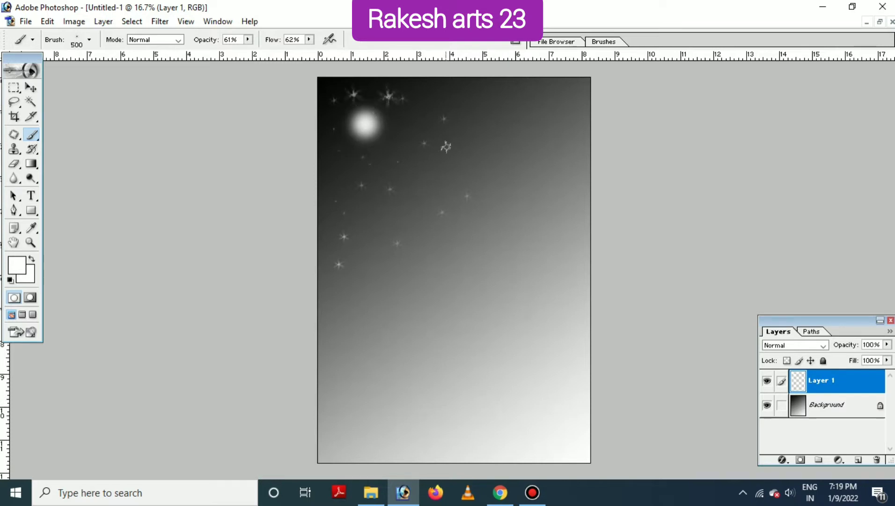
Step: Add smaller stars in the upper-right sky and lower on the left
key(bracketleft)
key(bracketleft)
click(467, 105)
click(501, 97)
click(488, 133)
key(bracketleft)
key(bracketleft)
click(464, 92)
click(370, 265)
click(411, 270)
key(bracketleft)
key(bracketleft)
key(bracketright)
Step: Stamp more stars of varying sizes across the left, middle and upper-right sky
click(326, 183)
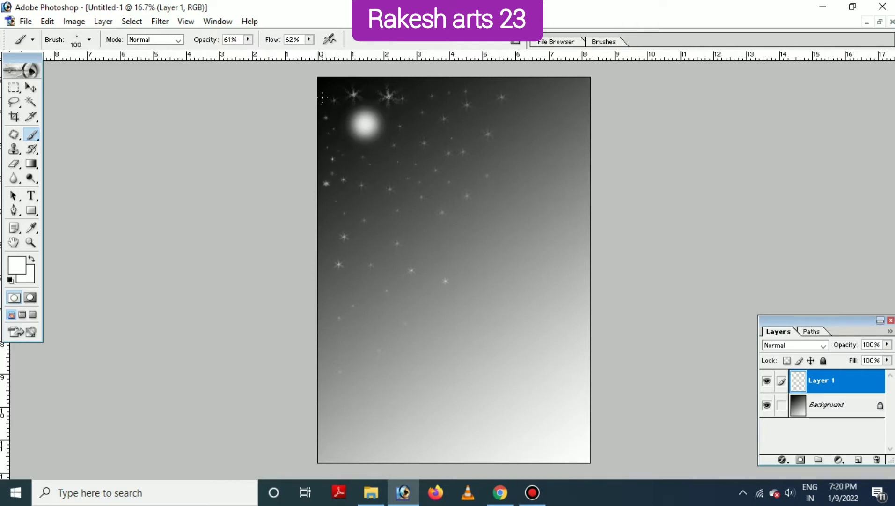
key(bracketright)
click(402, 123)
key(bracketright)
key(bracketright)
click(386, 162)
click(369, 184)
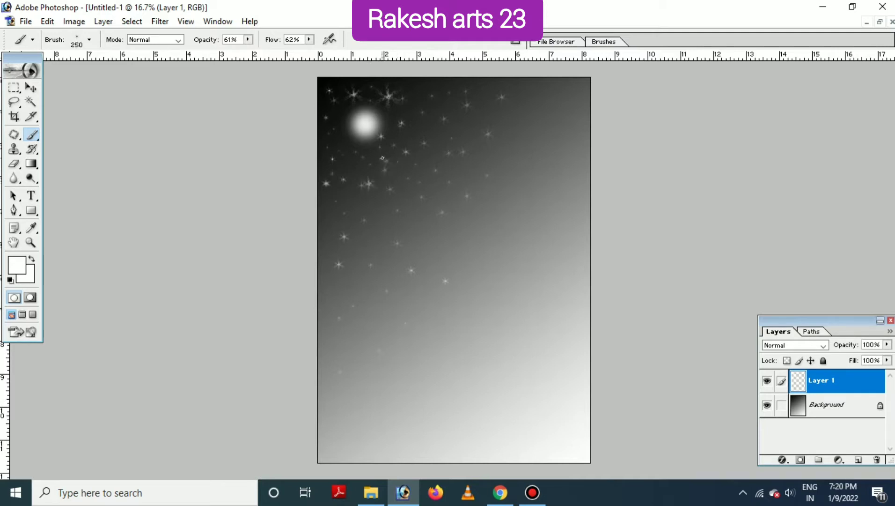
click(362, 166)
key(bracketleft)
key(bracketleft)
key(bracketleft)
key(bracketleft)
click(521, 105)
key(bracketleft)
Step: Pen-trace the cliff from the bottom edge out to the ledge tip and along its flat top
key(v)
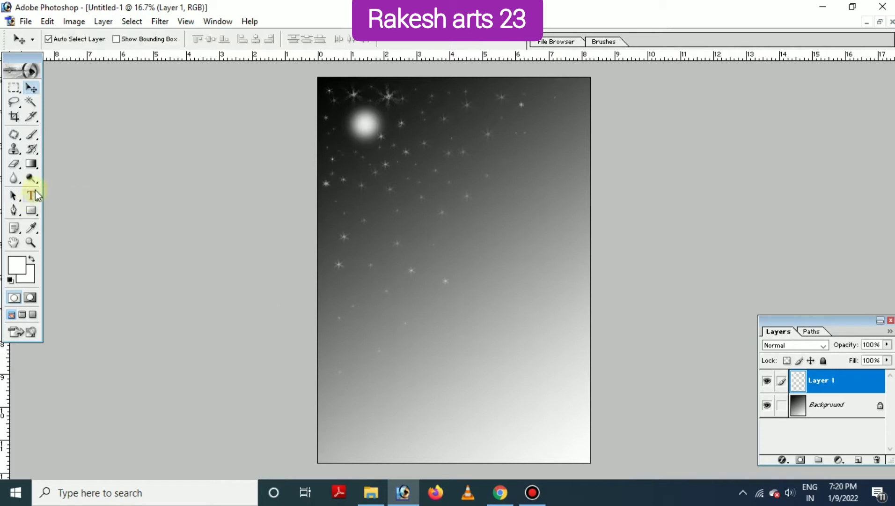
click(14, 211)
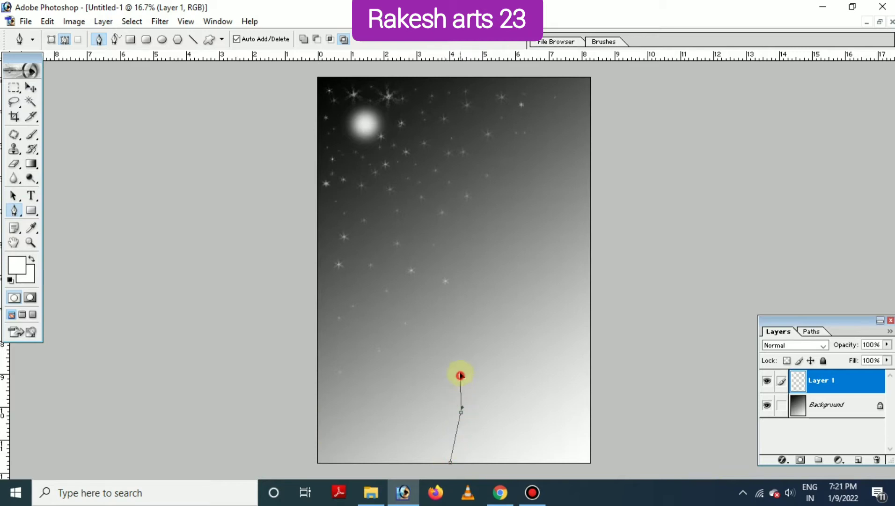
click(471, 320)
click(462, 298)
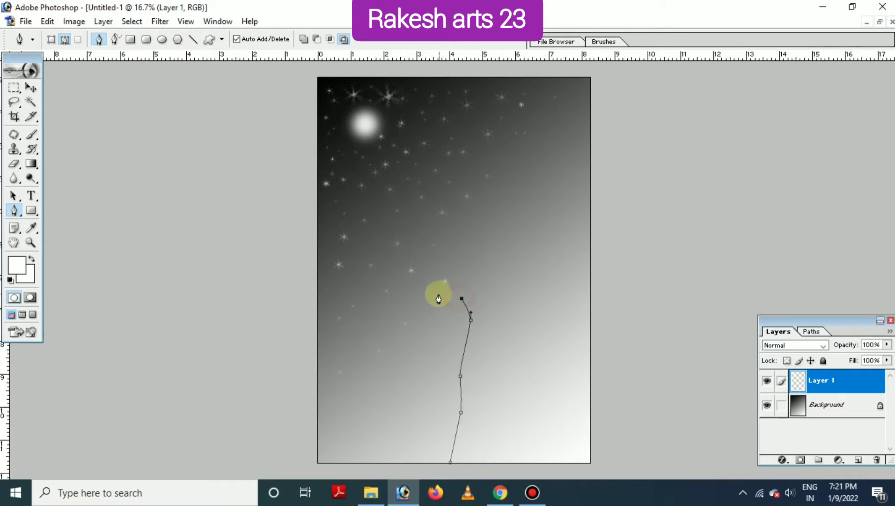
click(439, 293)
click(402, 286)
click(409, 271)
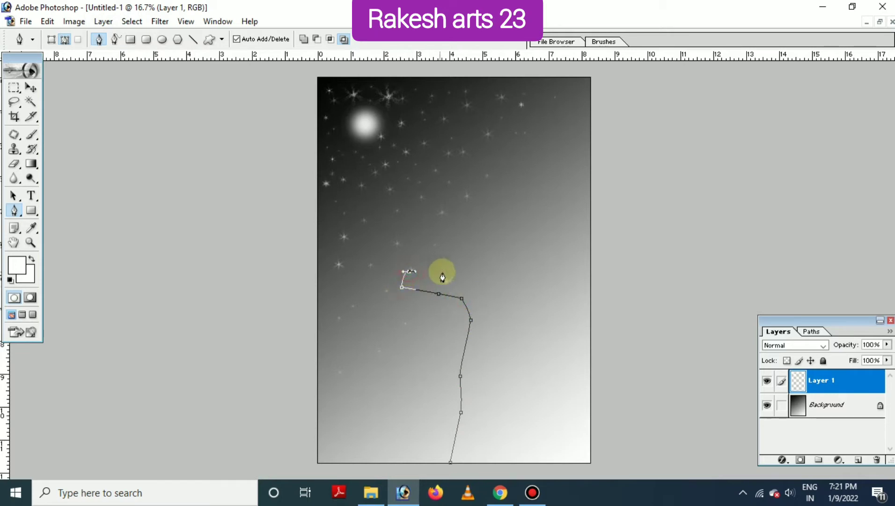
click(444, 271)
click(469, 272)
click(507, 272)
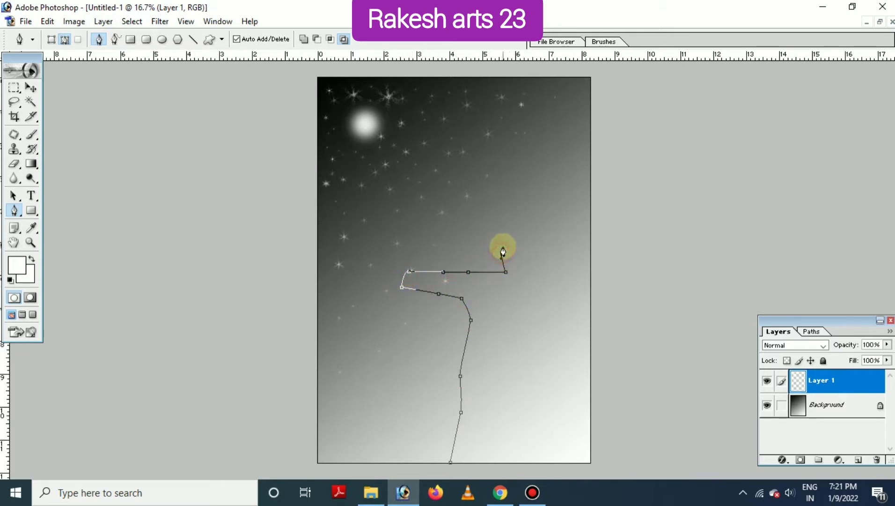
Step: Continue the outline up the cliff, around the right side, and close it along the bottom
click(523, 227)
click(528, 216)
click(538, 194)
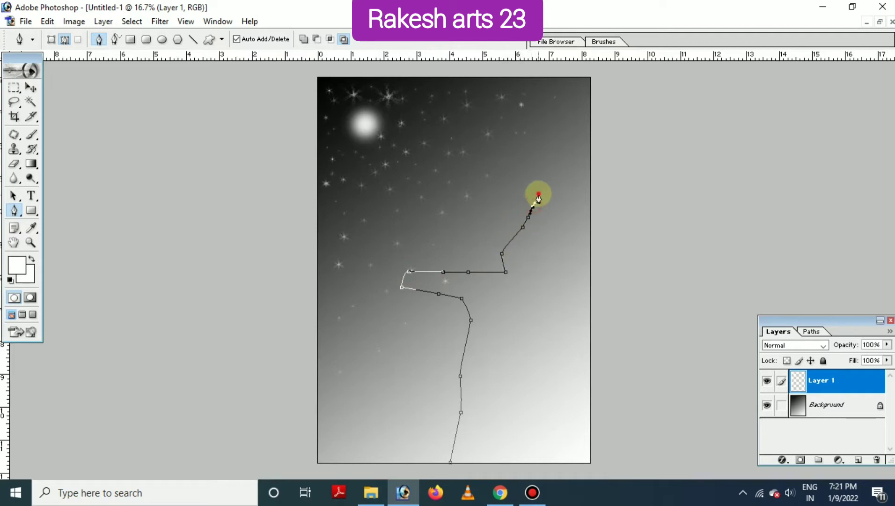
click(548, 174)
click(552, 149)
drag(649, 127, 654, 148)
click(652, 269)
click(654, 298)
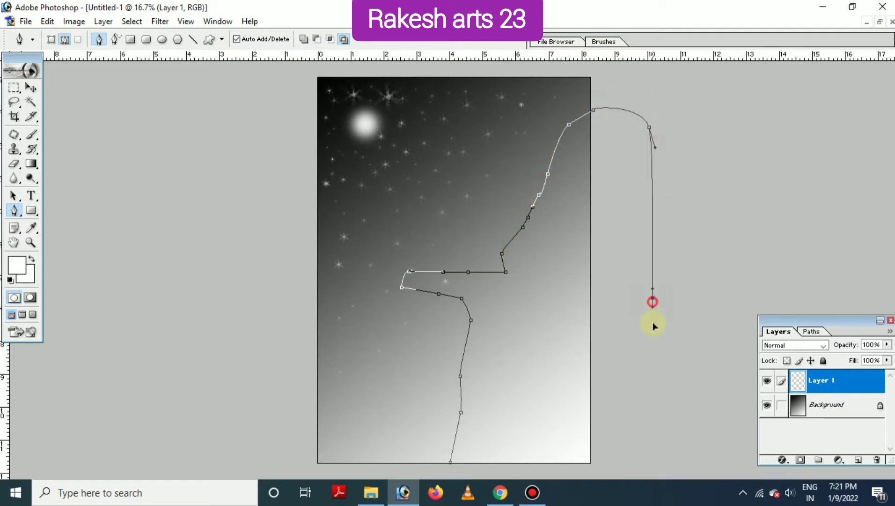
click(654, 328)
scroll(545, 352, down, 1)
click(628, 453)
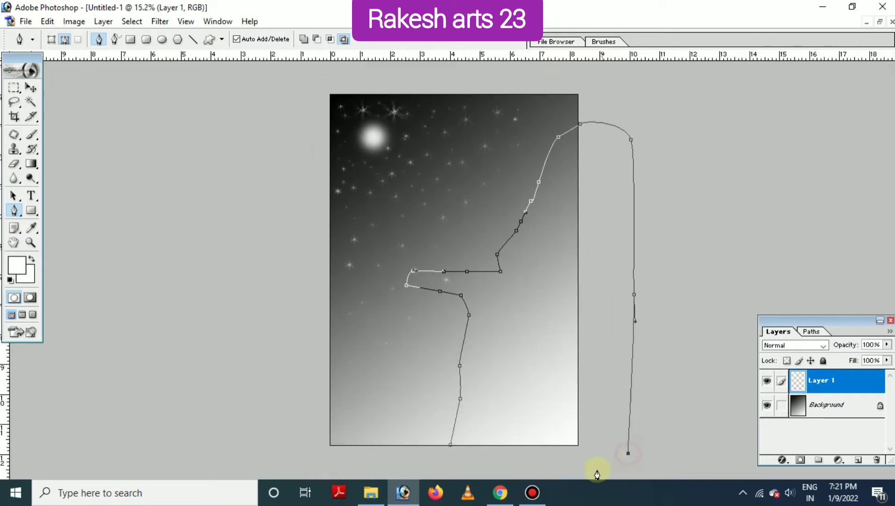
drag(498, 464, 491, 464)
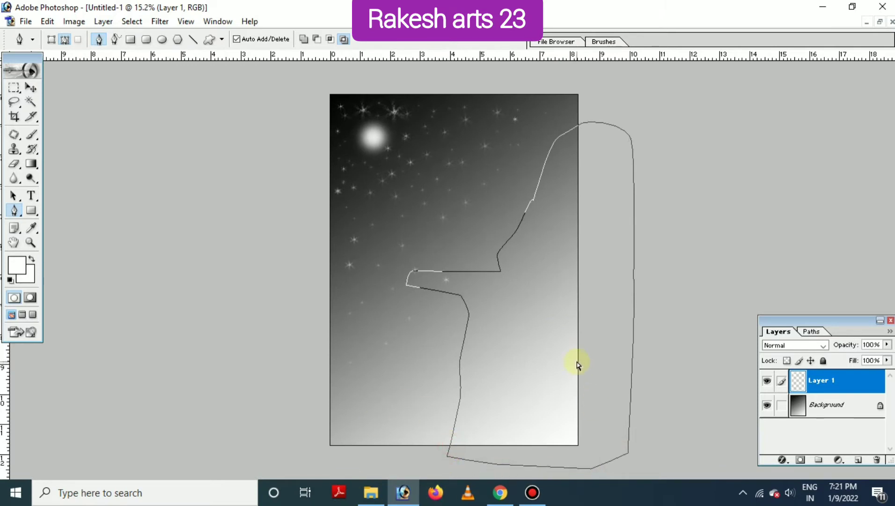
Step: Load the cliff path as a selection and fill it with black on new Layer 2
key(ctrl+Return)
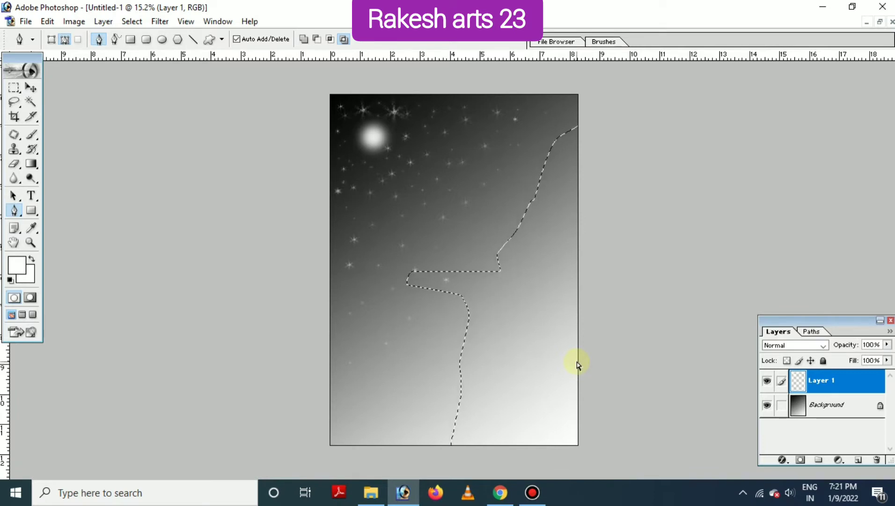
key(alt+shift)
key(ctrl+z)
key(ctrl+shift+n)
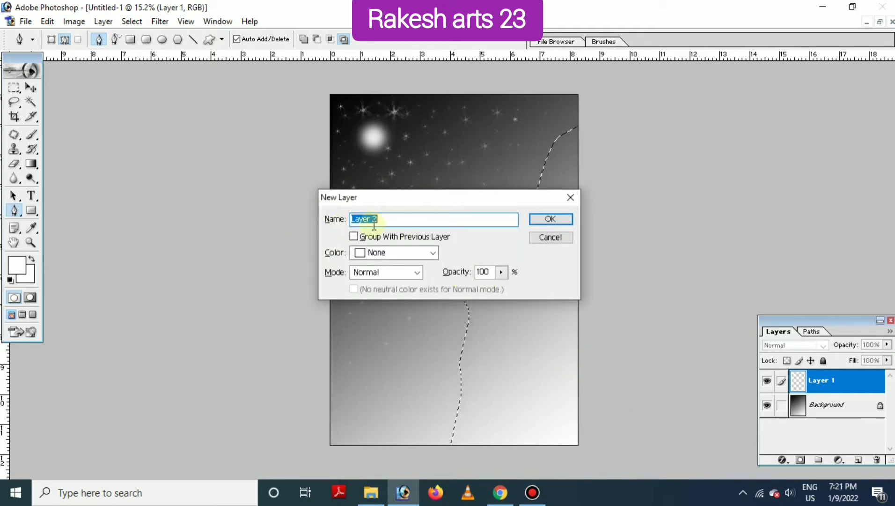
key(Return)
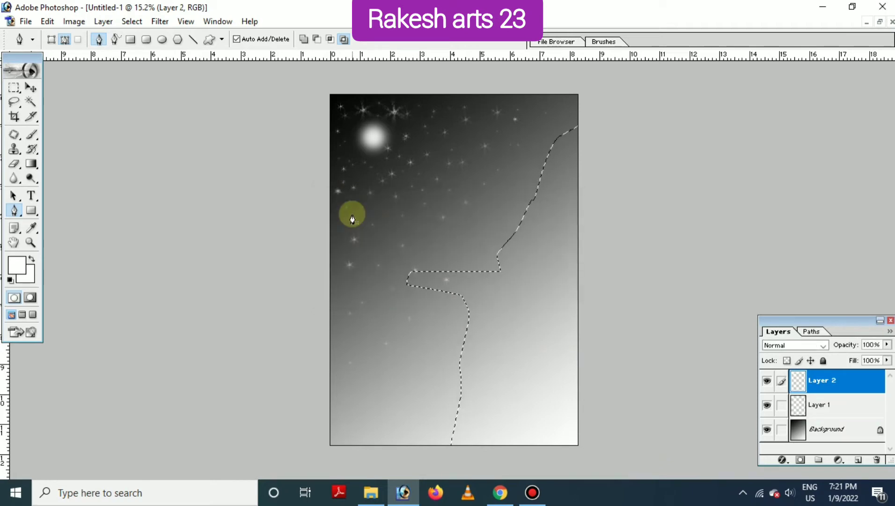
click(17, 269)
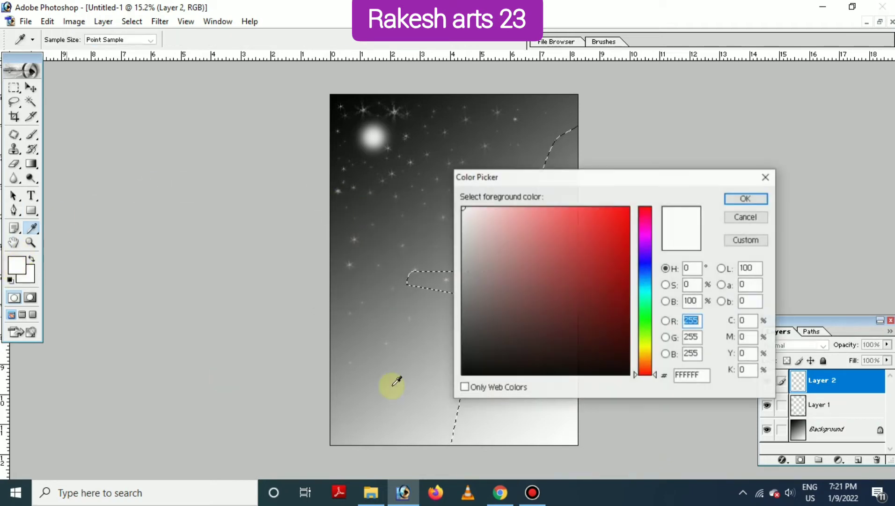
click(761, 198)
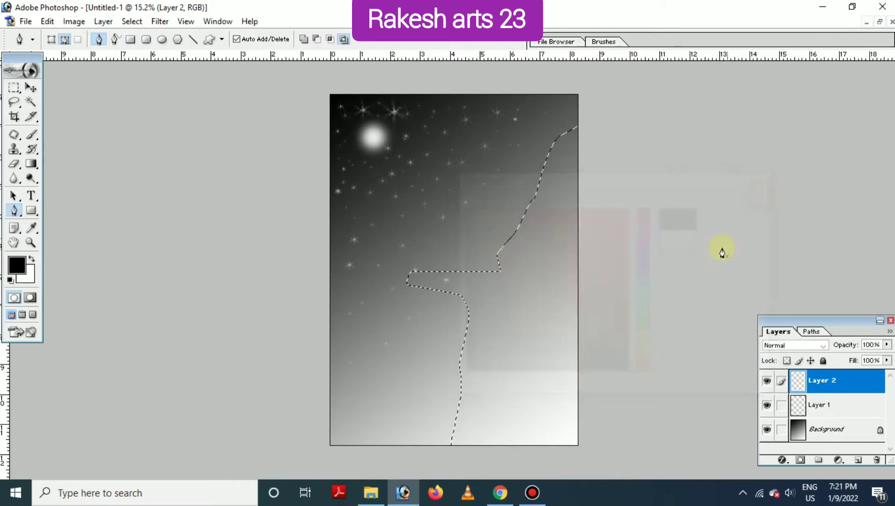
key(ctrl+BackSpace)
key(alt+BackSpace)
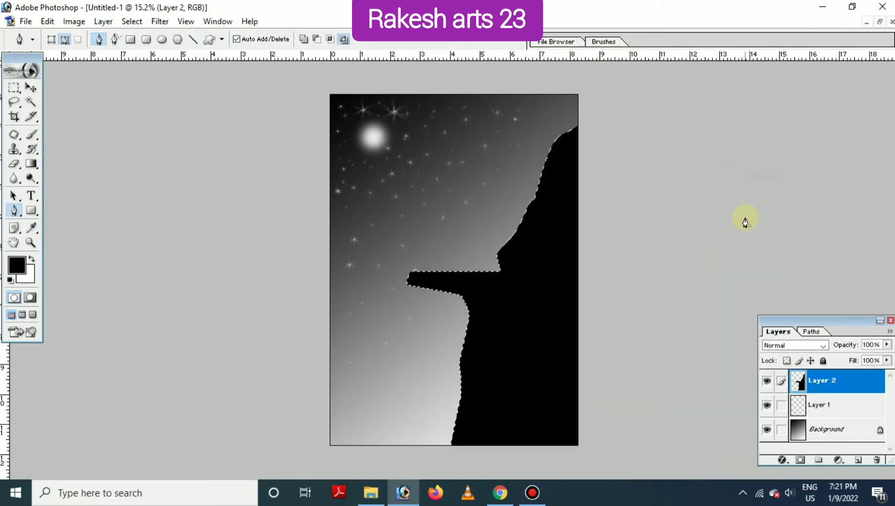
Step: Shift the black cliff slightly right with the Move tool and duplicate it as Layer 2 copy
key(v)
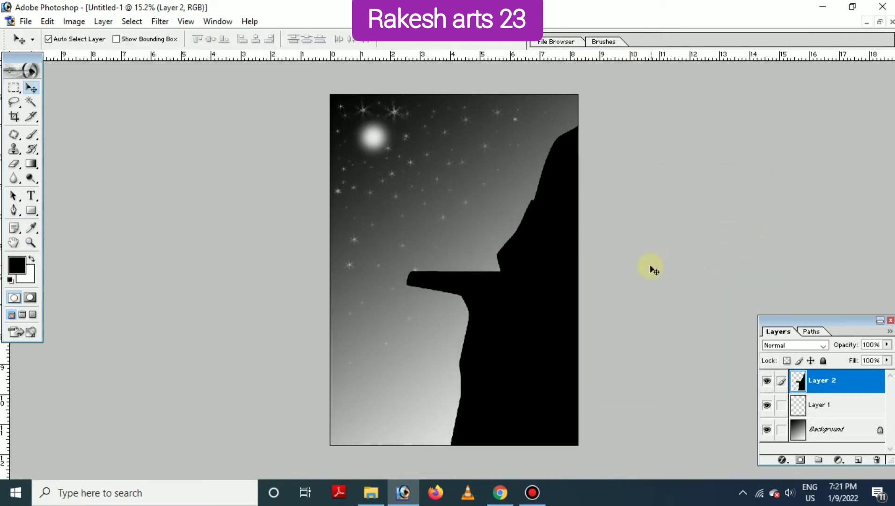
mouse_move(527, 310)
mouse_down()
mouse_move(537, 309)
mouse_move(517, 280)
mouse_up()
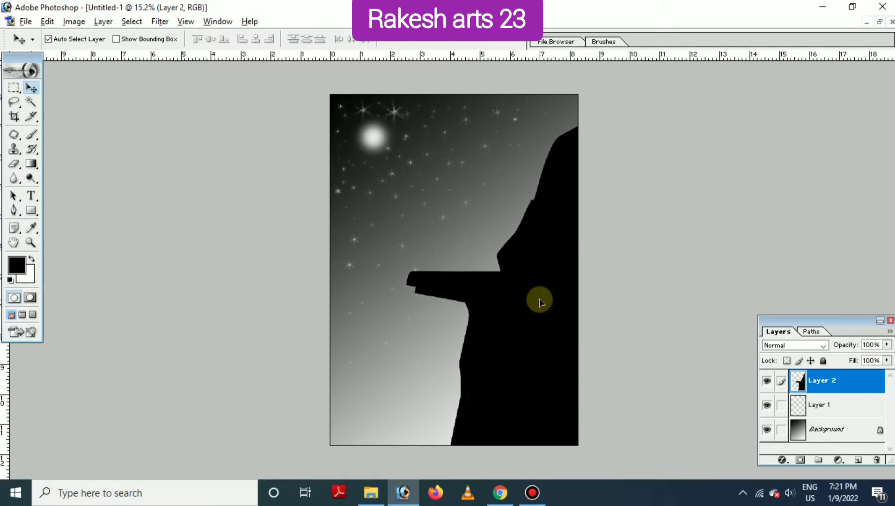
key(ctrl+j)
key(ctrl+z)
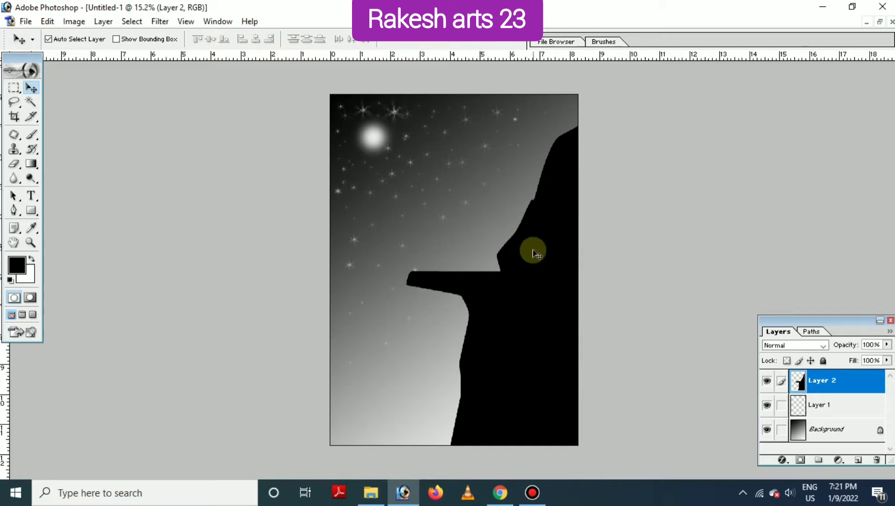
right_click(532, 254)
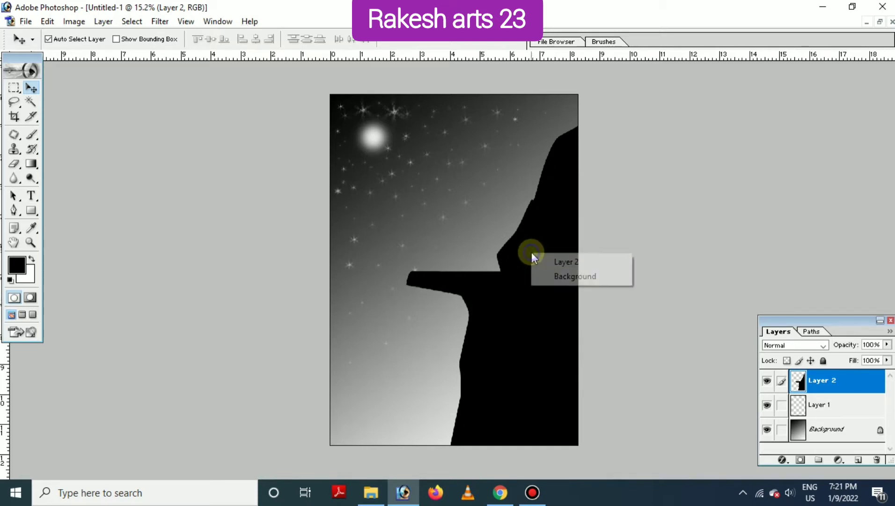
click(527, 254)
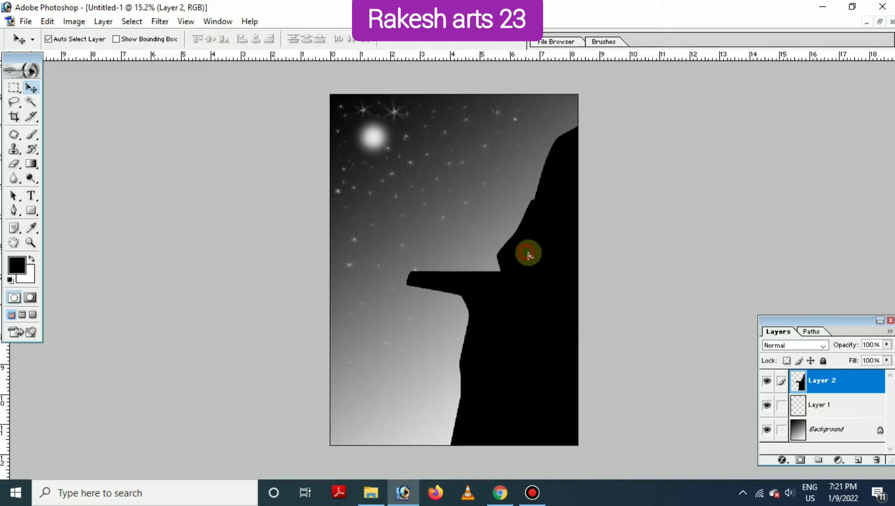
drag(527, 254, 529, 254)
key(ctrl+j)
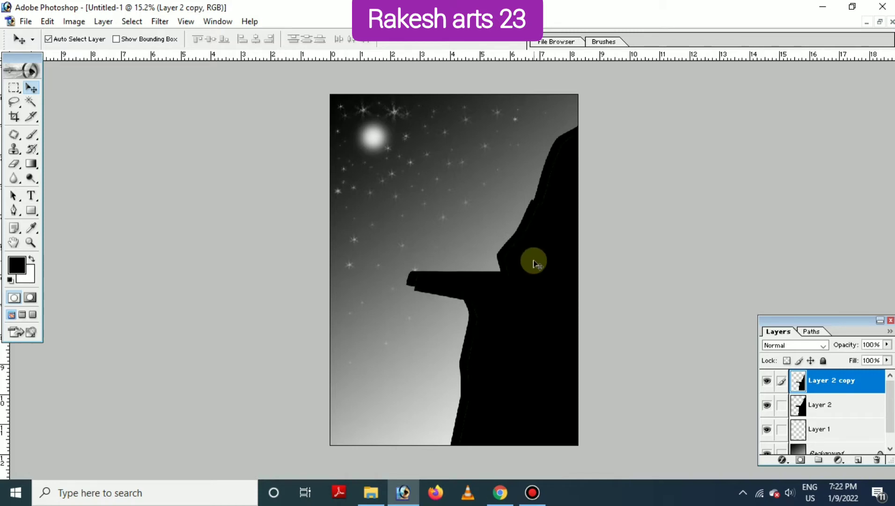
Step: Fill Layer 2's cliff selection with white, then deselect
click(410, 281)
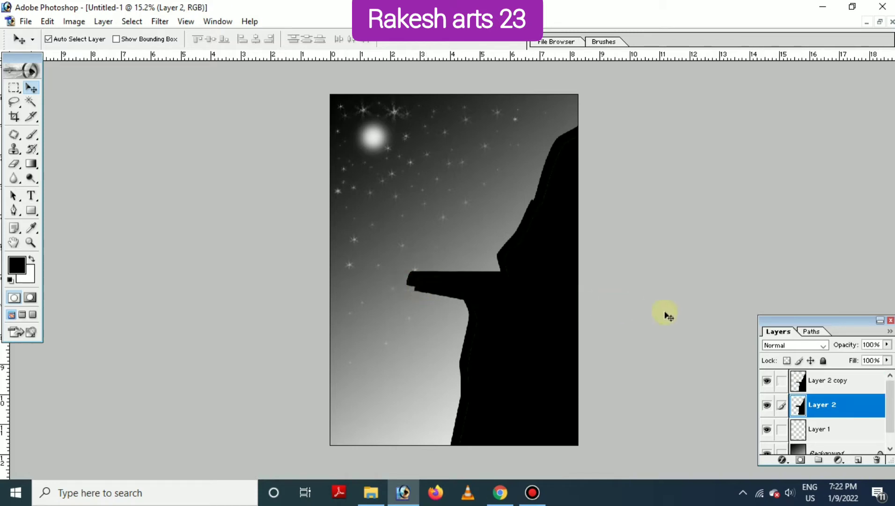
ctrl+click(838, 407)
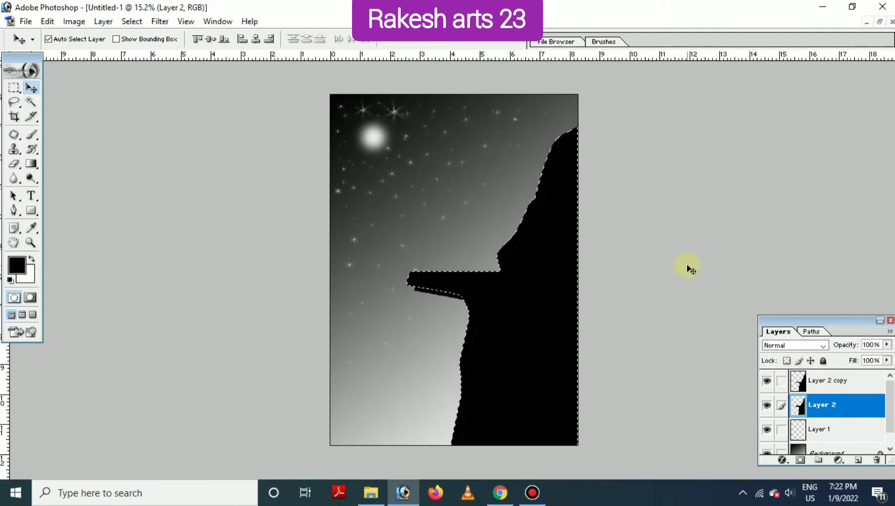
key(ctrl+BackSpace)
key(ctrl+z)
key(ctrl+z)
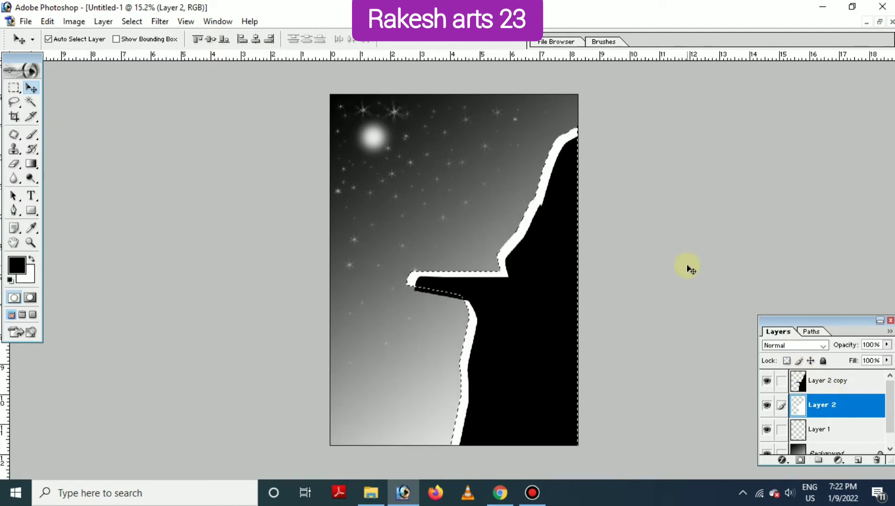
key(ctrl+d)
Step: Nudge the black cliff copy up and left so only a thin white rim shows
click(543, 284)
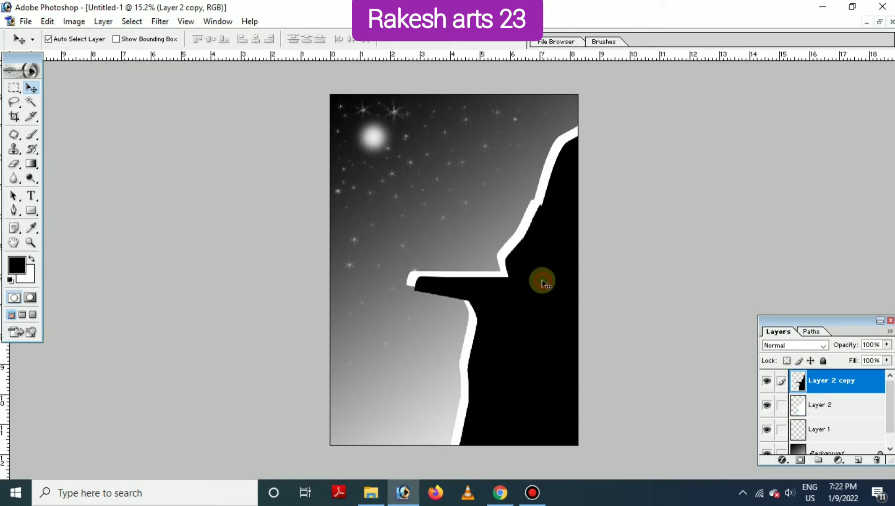
key(Up)
key(Up)
key(Up)
key(Up)
key(Up)
key(Up)
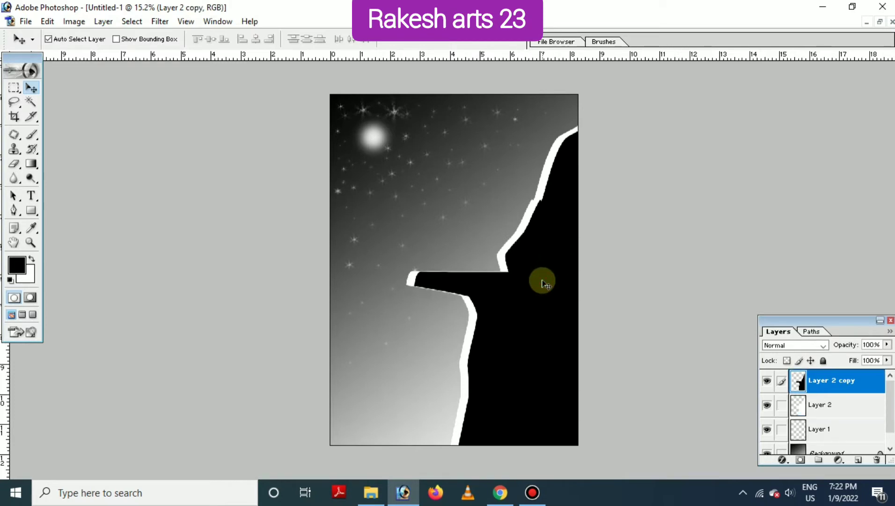
key(Left)
key(Left)
key(Left)
key(Left)
key(Left)
key(Left)
key(Left)
key(Left)
key(Left)
key(Left)
key(Left)
key(Left)
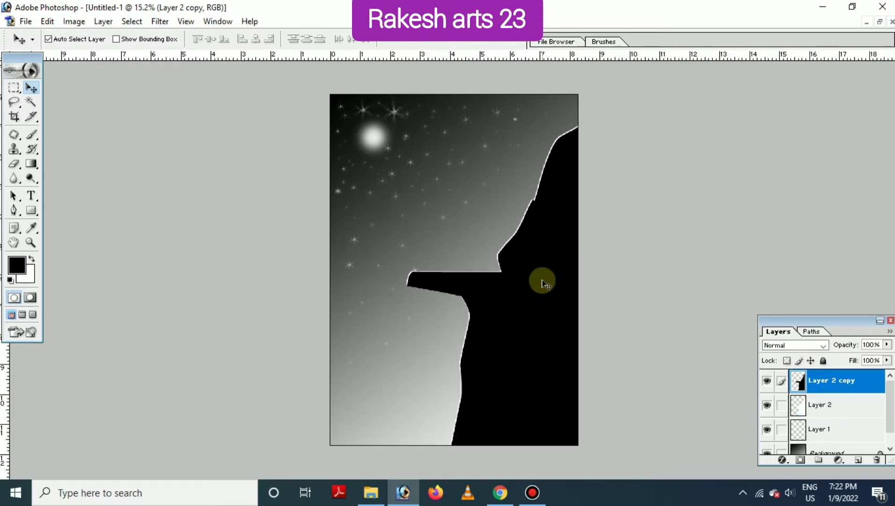
key(Left)
key(Left)
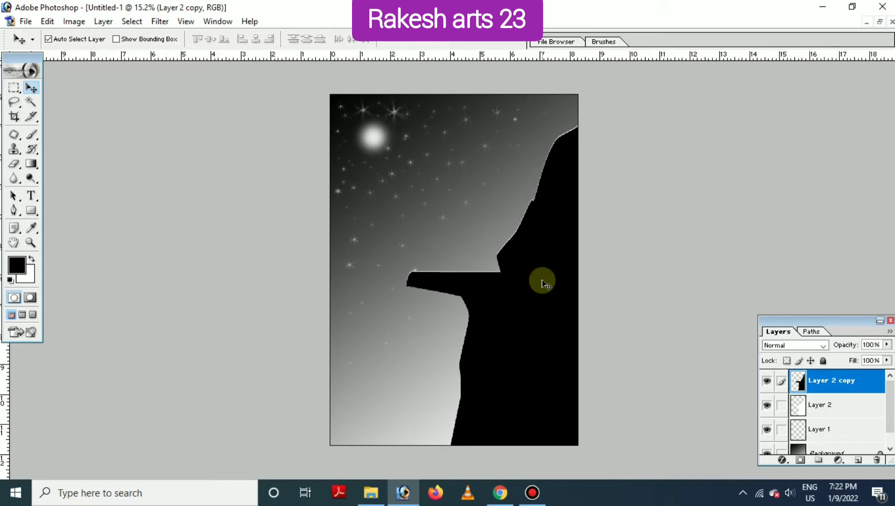
key(Down)
key(Down)
key(Down)
key(Up)
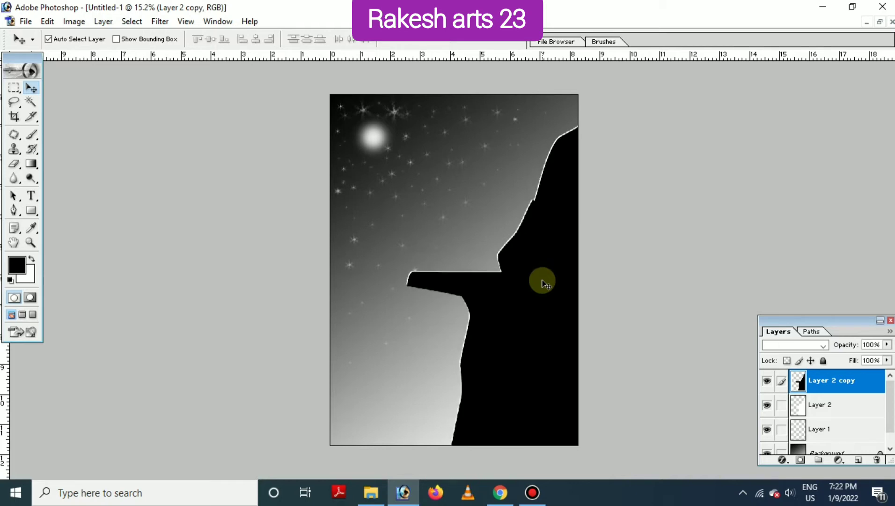
key(Up)
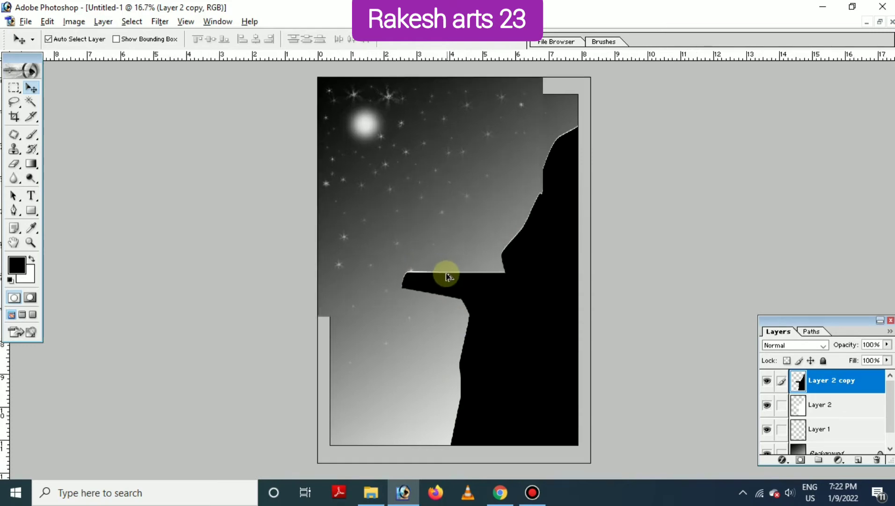
scroll(439, 258, up, 3)
Step: Copy the howling-wolf silhouette image from Chrome's search results and return to Photoshop
click(439, 304)
scroll(434, 323, down, 5)
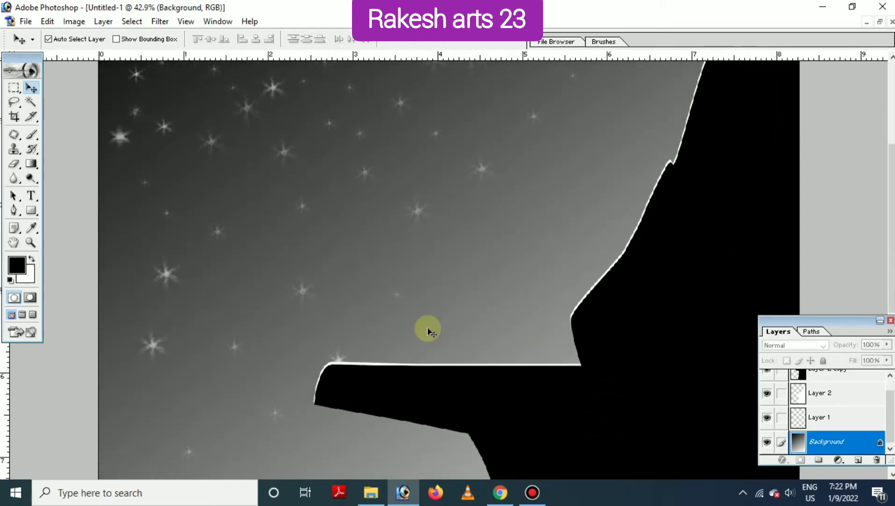
click(497, 493)
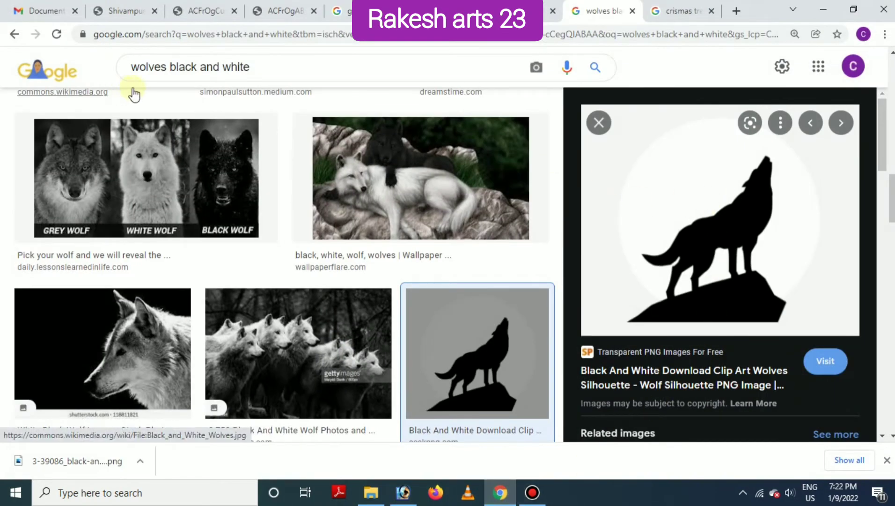
mouse_move(720, 219)
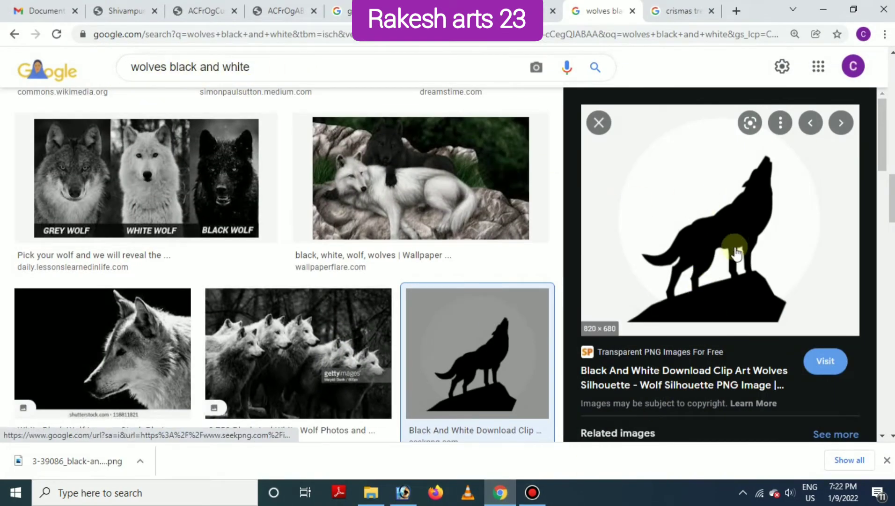
right_click(708, 210)
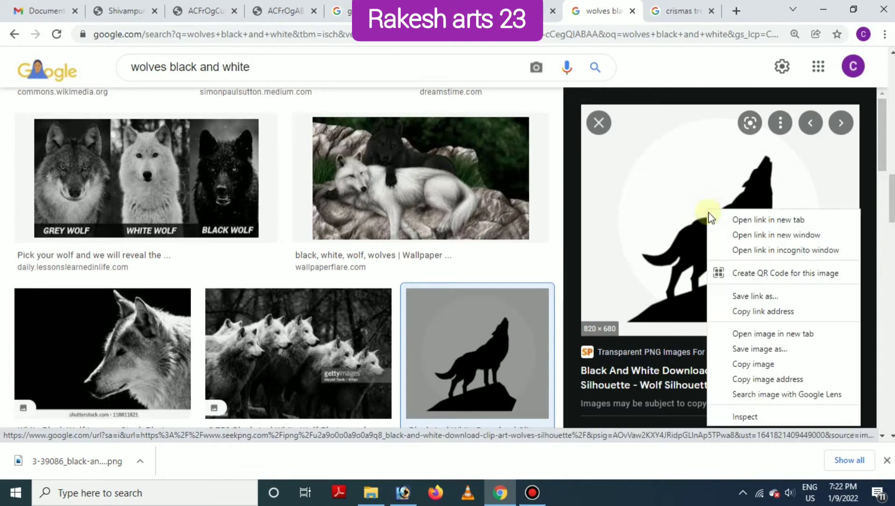
click(755, 364)
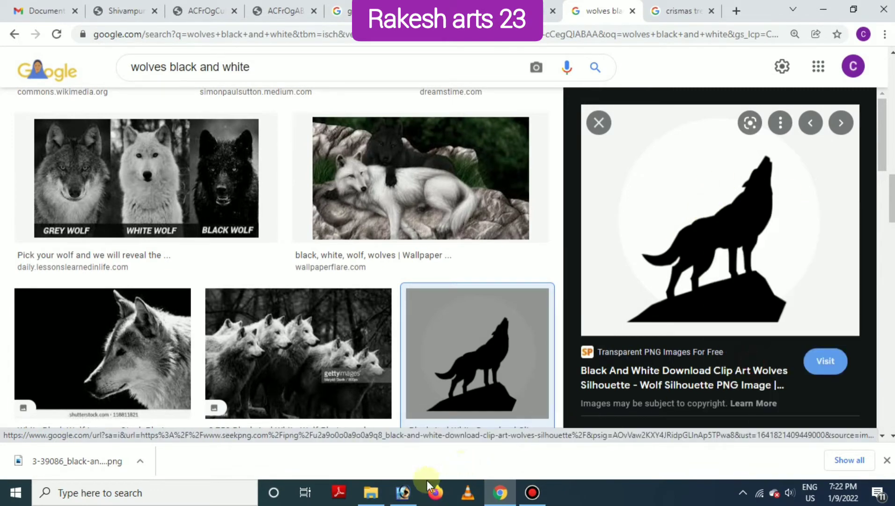
click(403, 492)
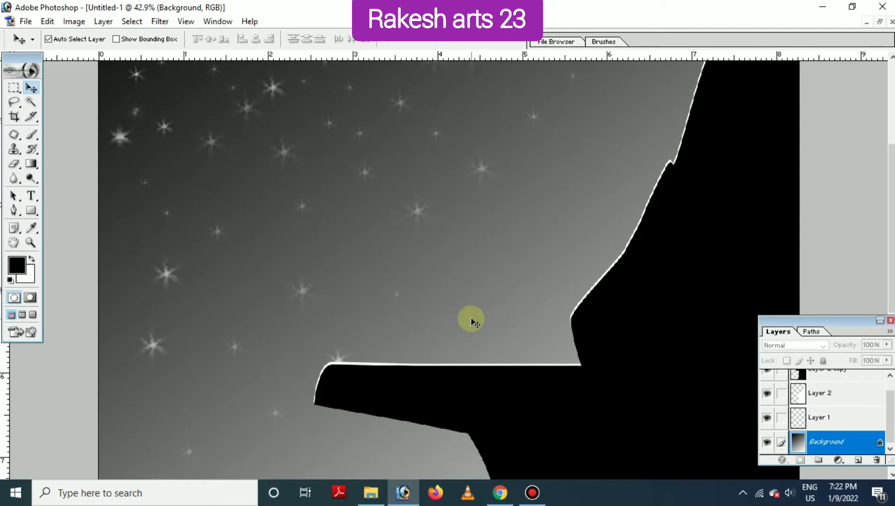
Step: Paste the wolf image and delete its white background with the Magic Wand
key(ctrl+v)
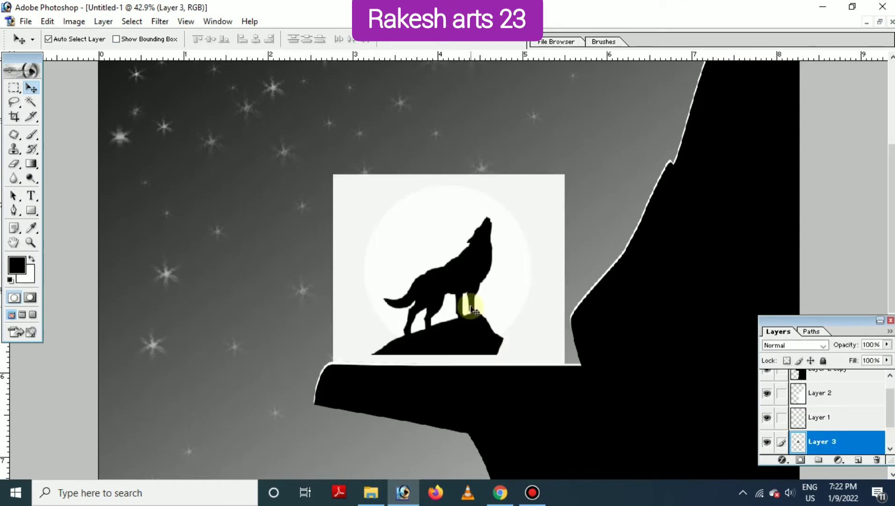
click(30, 103)
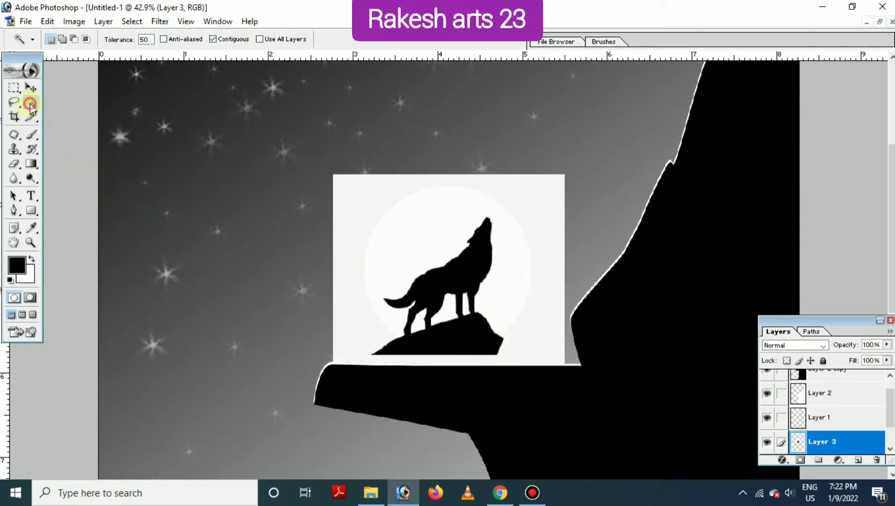
click(428, 237)
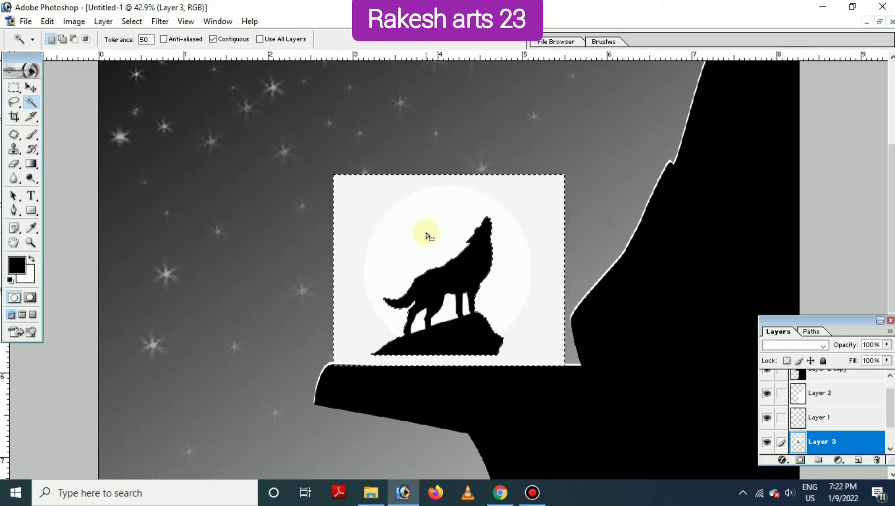
key(Delete)
Step: Delete the remaining white gaps between and beneath the wolf's legs
click(449, 309)
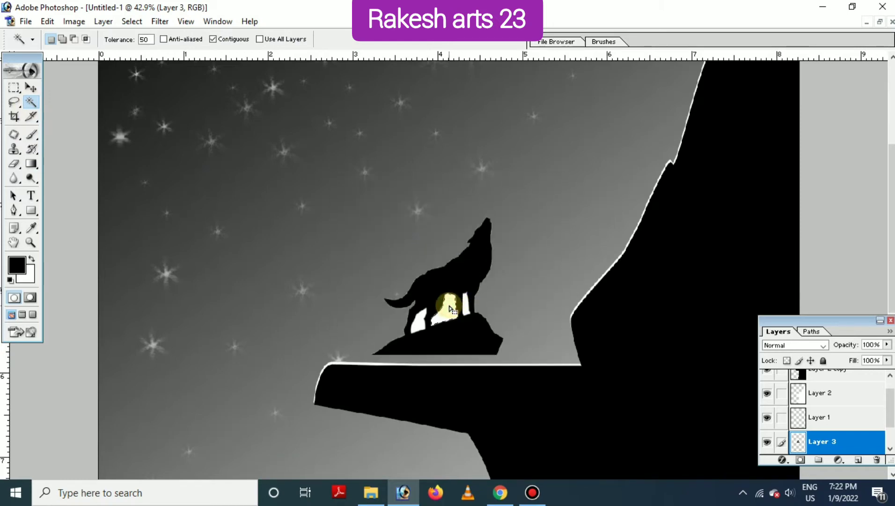
key(Delete)
click(417, 322)
key(Delete)
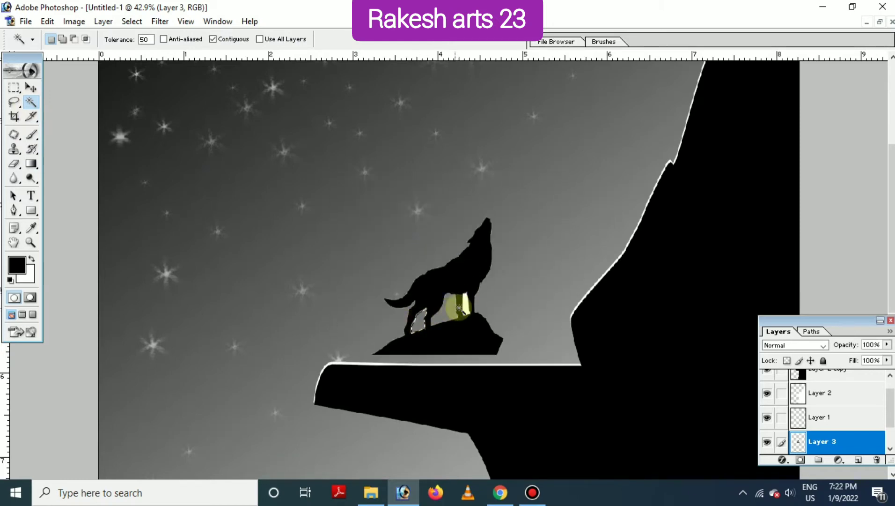
click(466, 306)
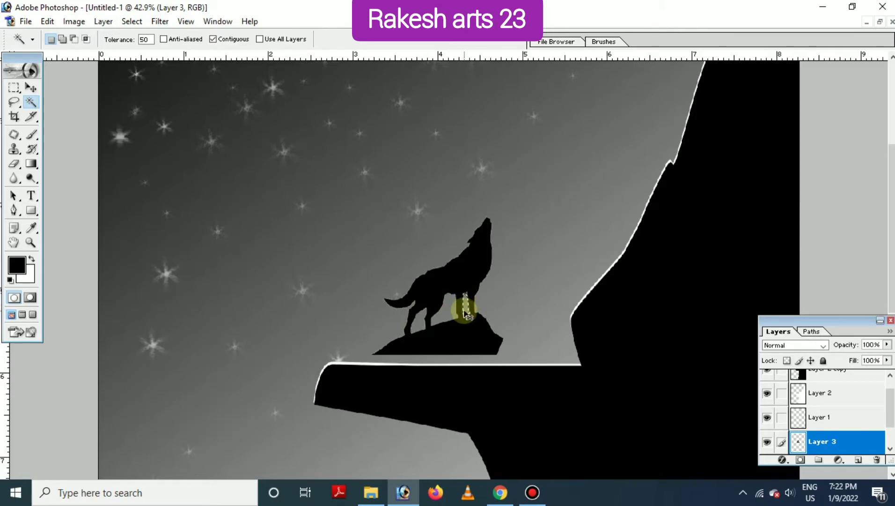
Step: Move the wolf slightly lower and flip it horizontally so it faces left
key(v)
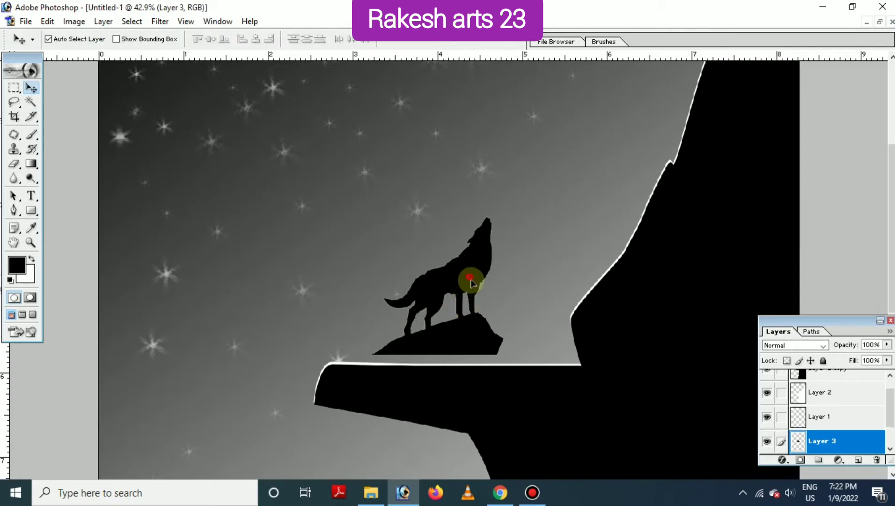
drag(469, 277, 473, 291)
key(ctrl+t)
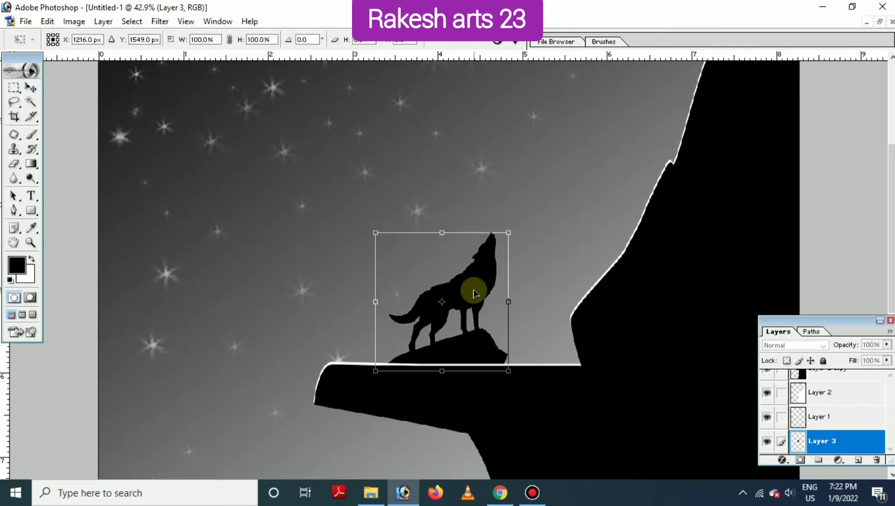
right_click(465, 275)
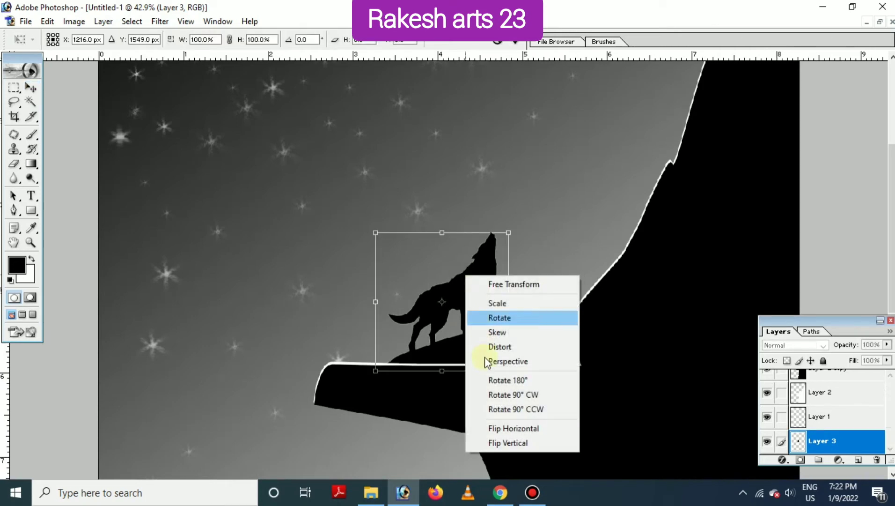
click(506, 429)
key(Return)
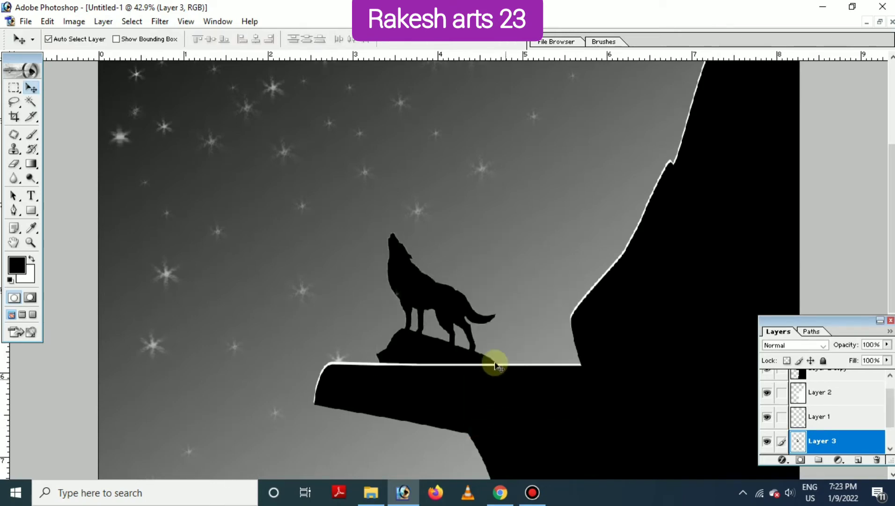
Step: Place the wolf and its rock on the cliff ledge, with Layer 3 raised above the cliff
mouse_move(449, 303)
mouse_down()
mouse_move(488, 309)
mouse_move(484, 318)
mouse_up()
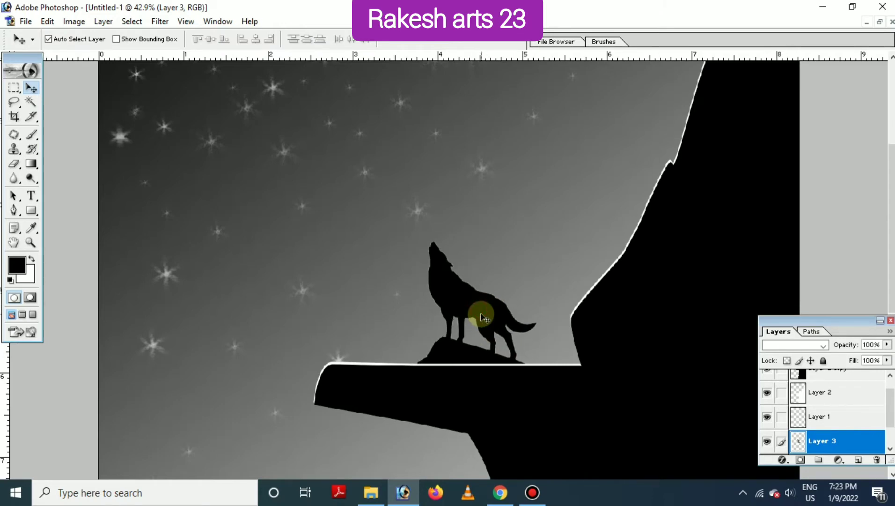
key(ctrl+shift+bracketright)
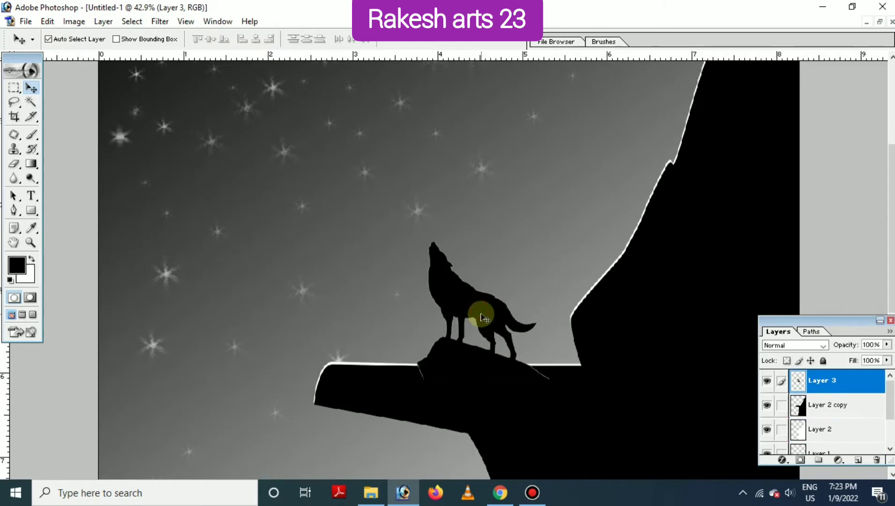
drag(455, 360, 461, 355)
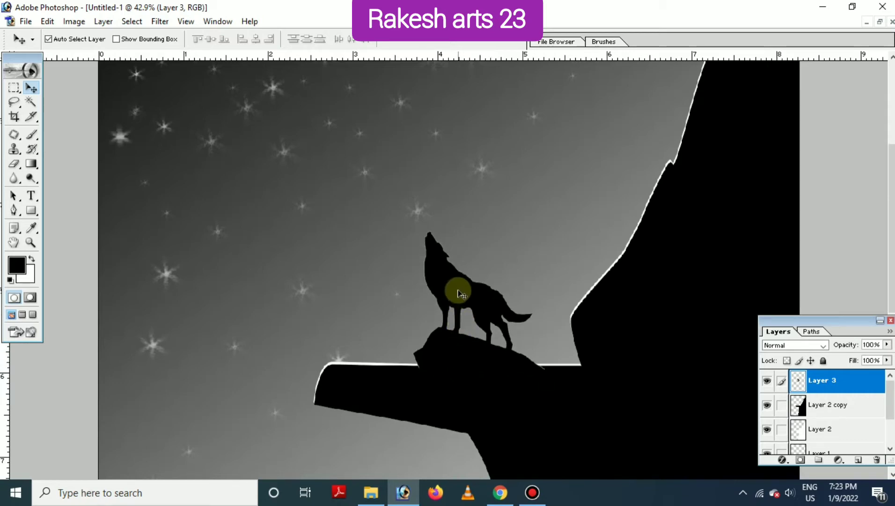
key(ctrl+minus)
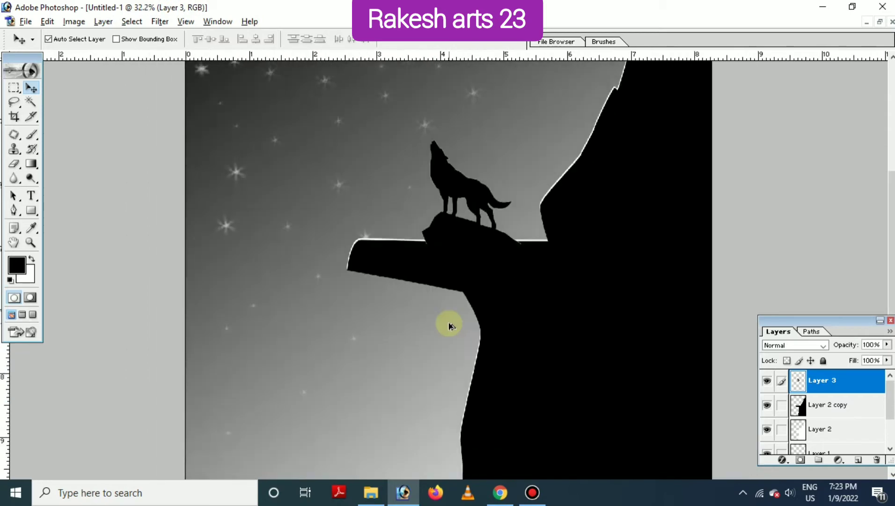
key(ctrl+minus)
drag(452, 177, 433, 175)
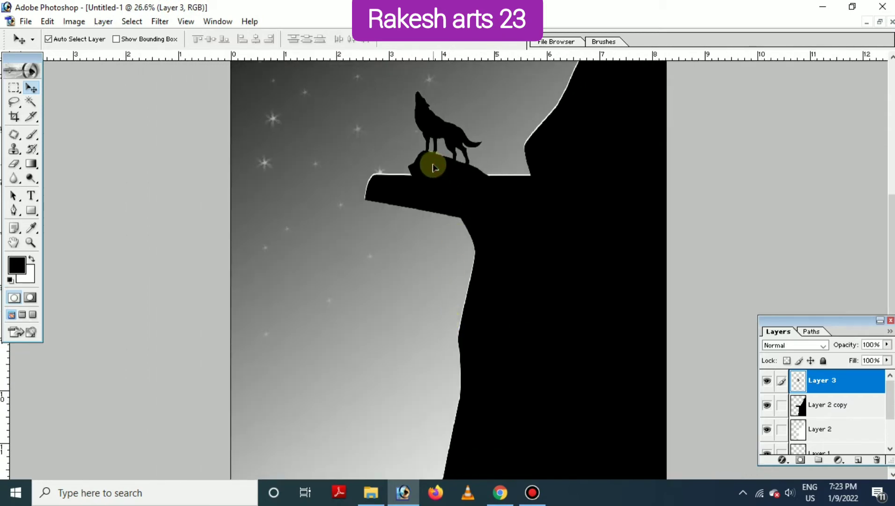
click(437, 259)
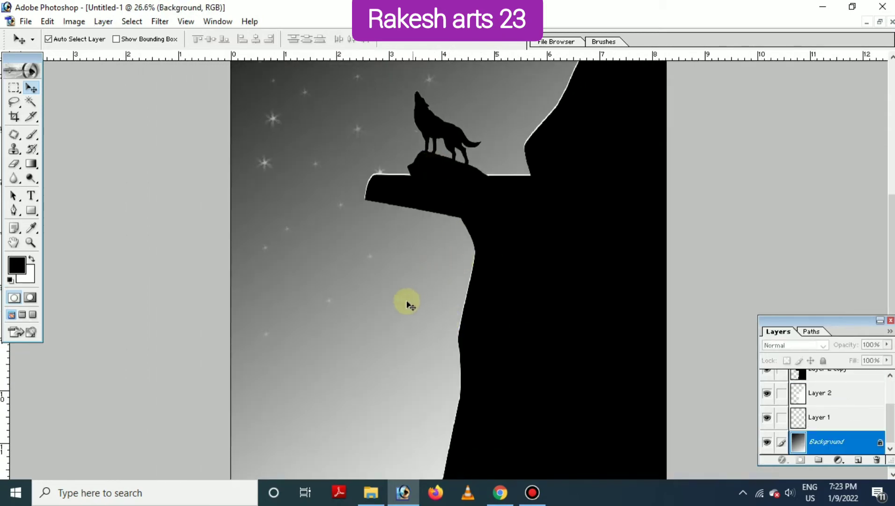
Step: Copy the Alaskan Fir Christmas tree preview image in Chrome and return to Photoshop
click(495, 493)
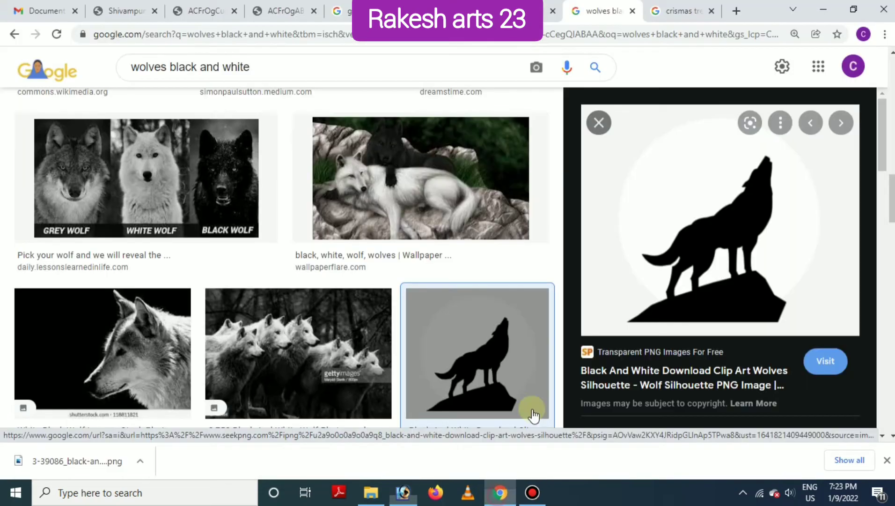
click(679, 11)
scroll(731, 281, down, 4)
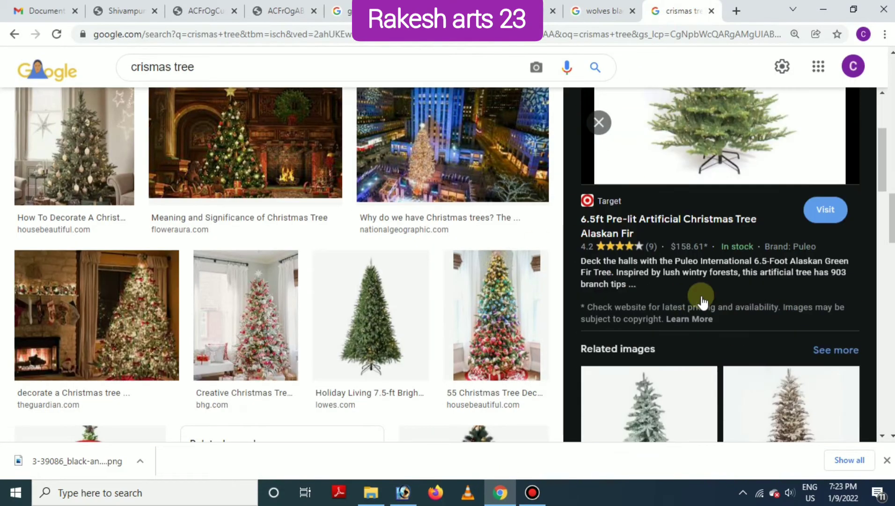
scroll(702, 297, down, 3)
scroll(693, 281, up, 7)
right_click(687, 197)
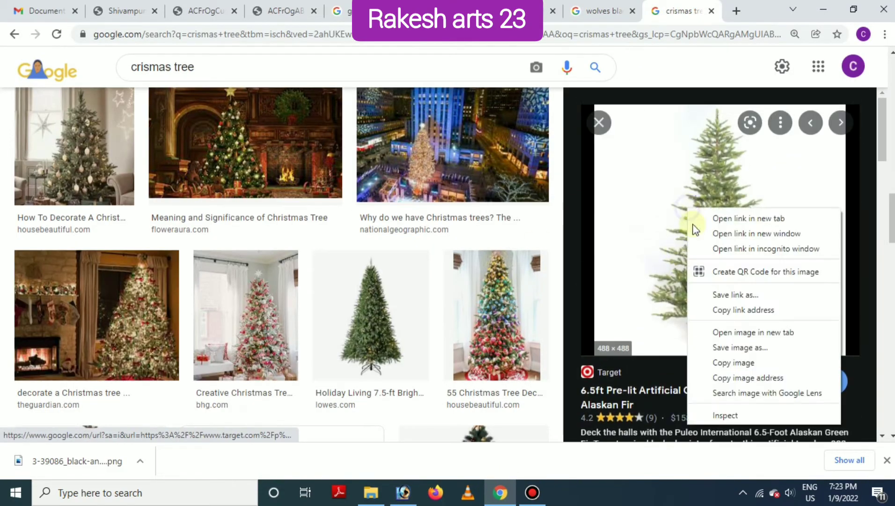
click(737, 363)
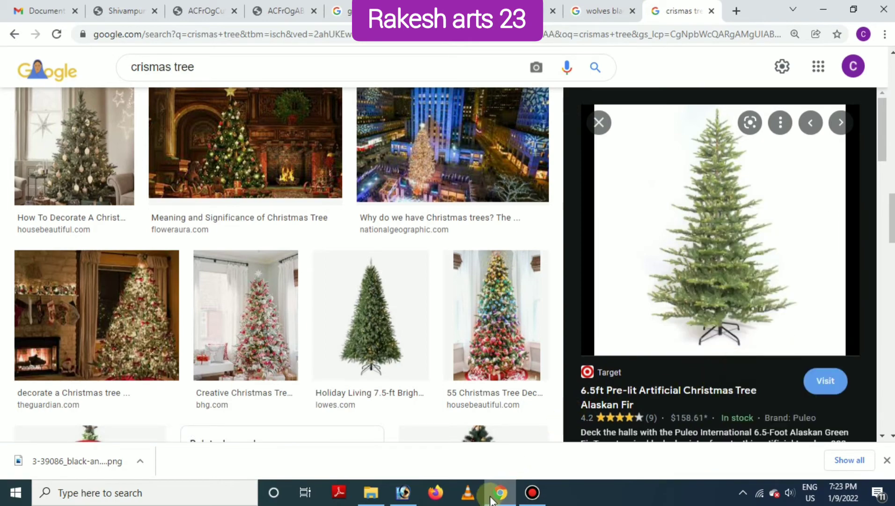
click(406, 496)
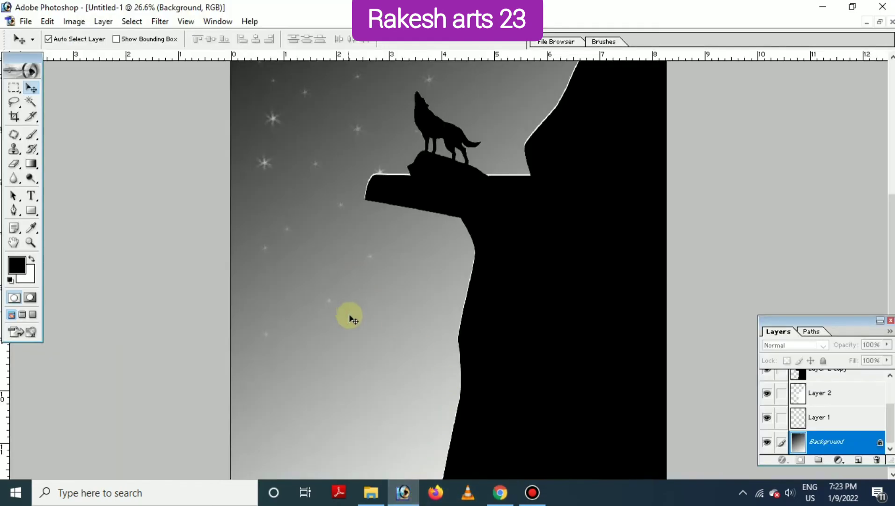
Step: Paste the tree as Layer 4 below the ledge and scale it to about 165%
key(ctrl+0)
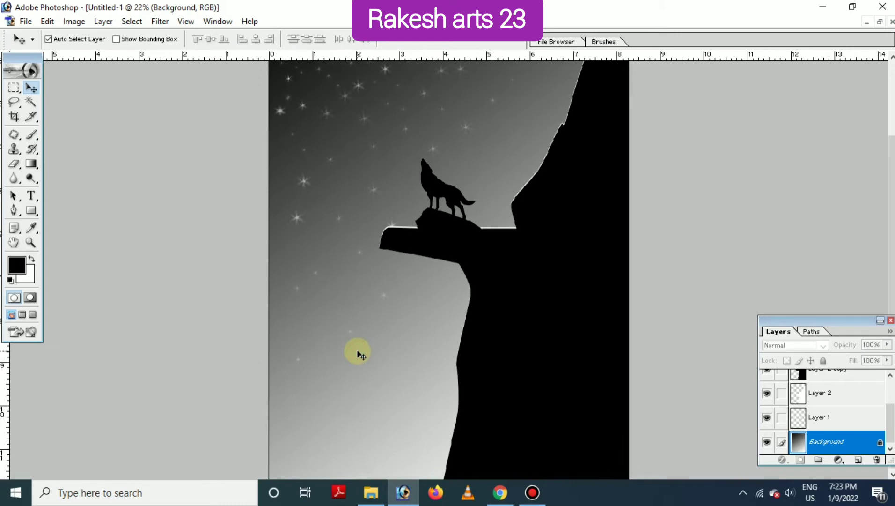
key(ctrl+v)
drag(451, 291, 369, 367)
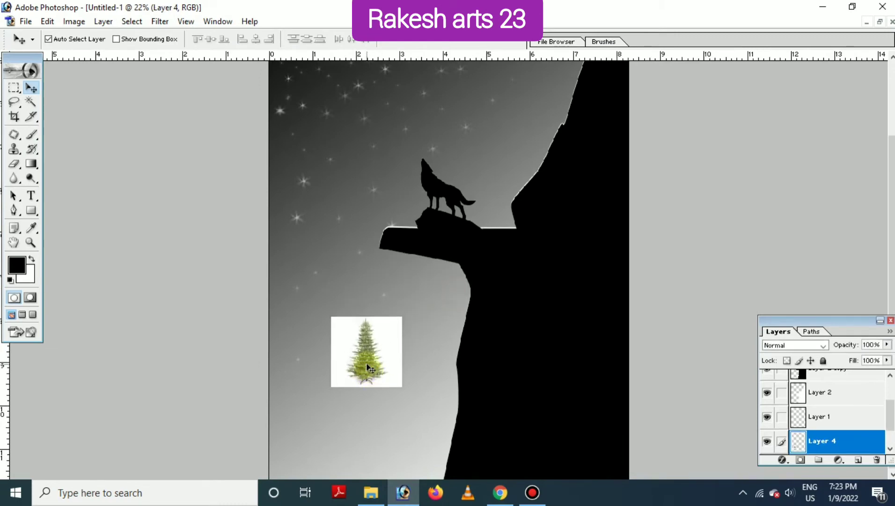
key(ctrl+t)
drag(366, 317, 296, 250)
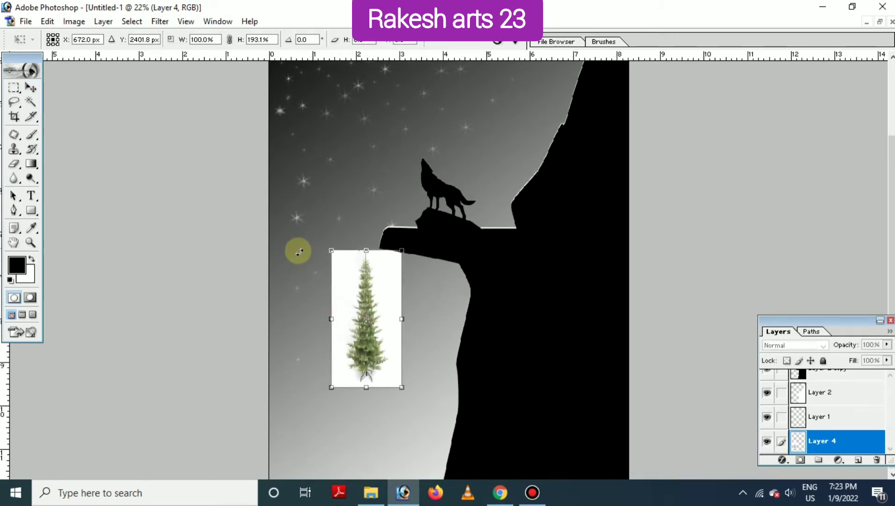
drag(333, 317, 284, 269)
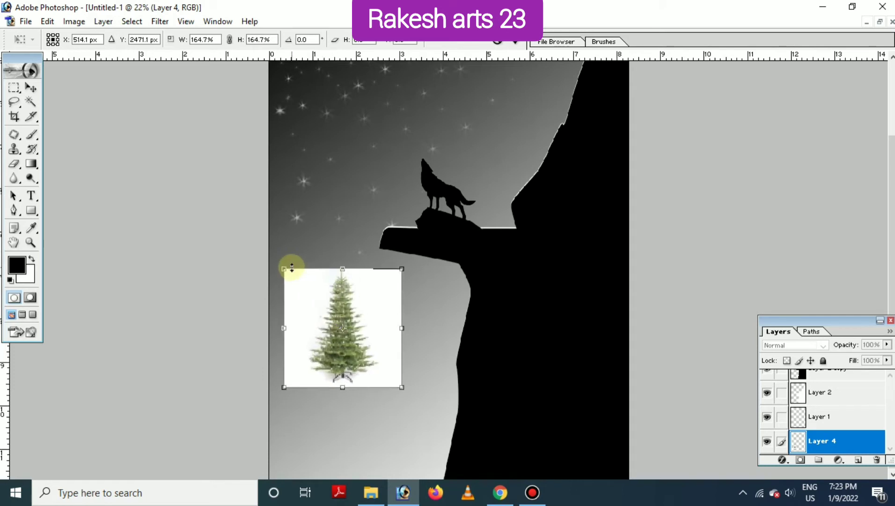
key(Return)
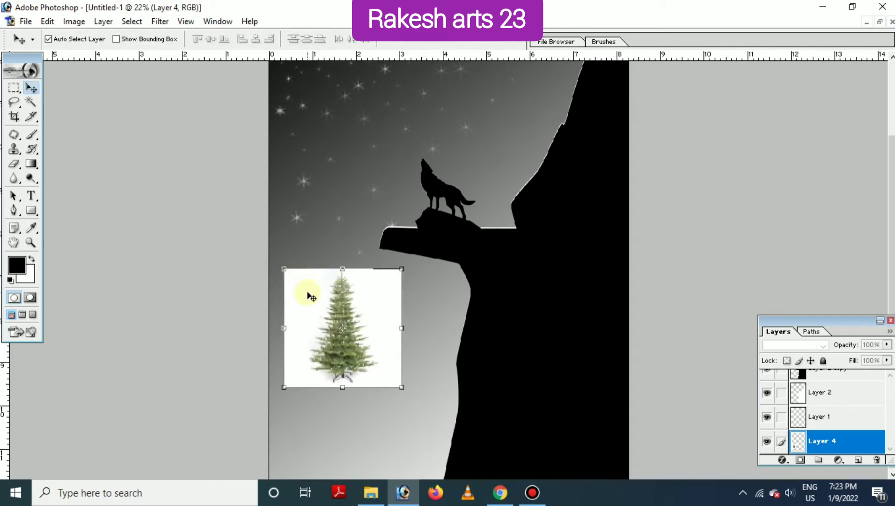
Step: Delete the tree's white background with the Magic Wand and deselect
click(32, 105)
click(310, 298)
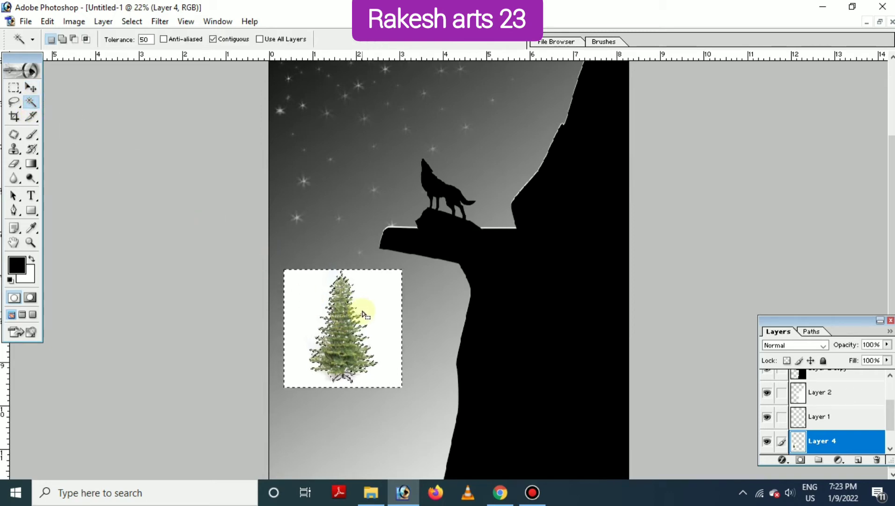
key(Delete)
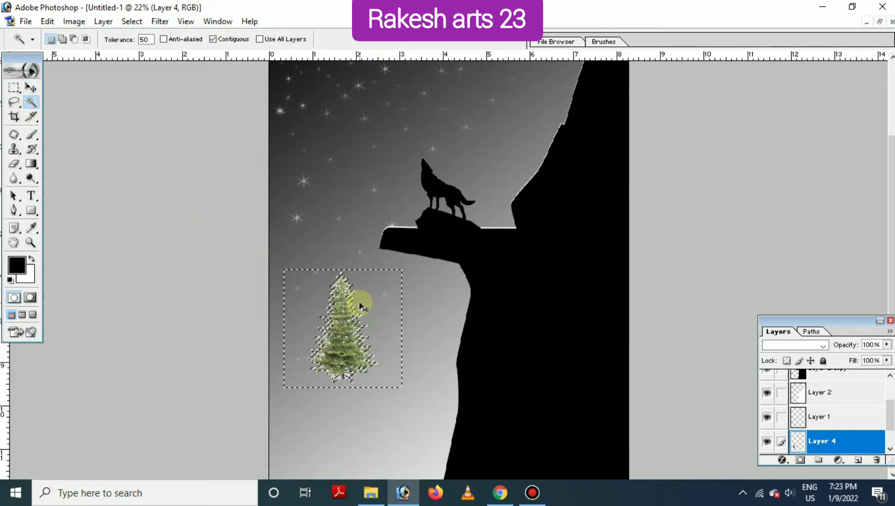
key(ctrl+d)
Step: Shift the tree slightly right and erase its metal stand with the Eraser
key(ctrl+plus)
key(ctrl+plus)
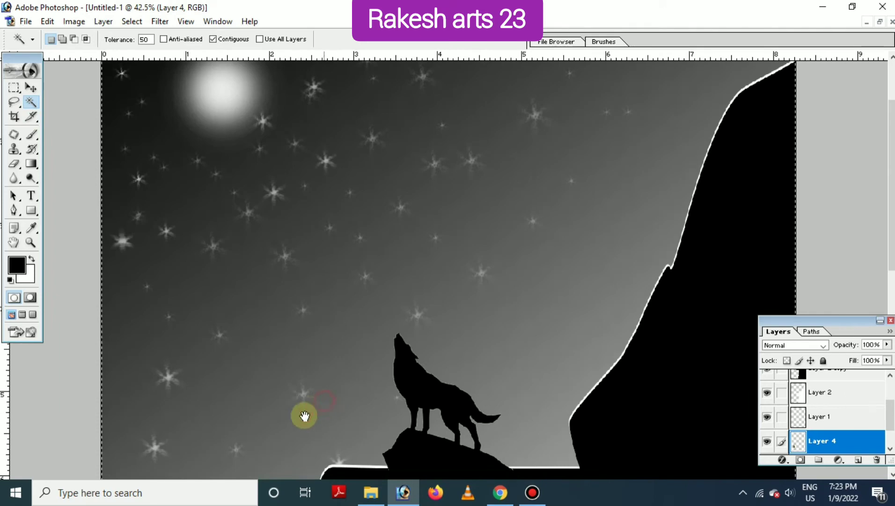
scroll(304, 416, down, 5)
drag(220, 378, 255, 206)
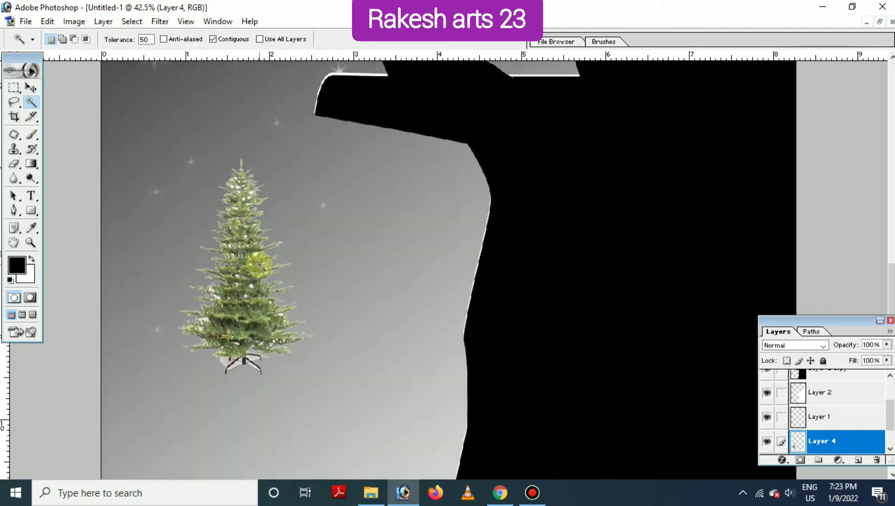
drag(261, 268, 293, 360)
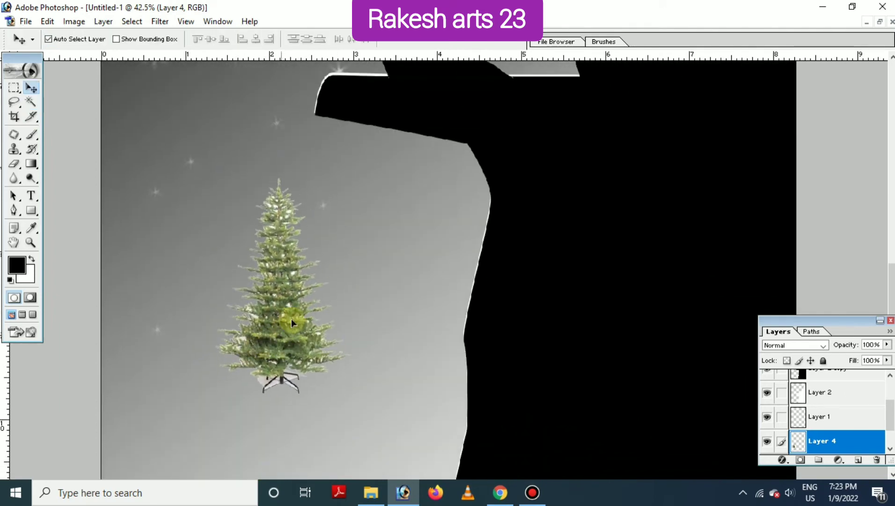
key(e)
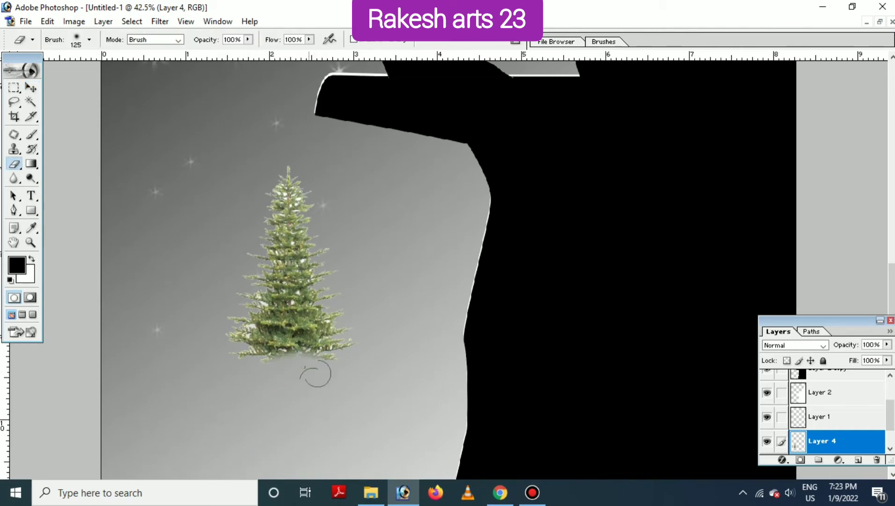
key(v)
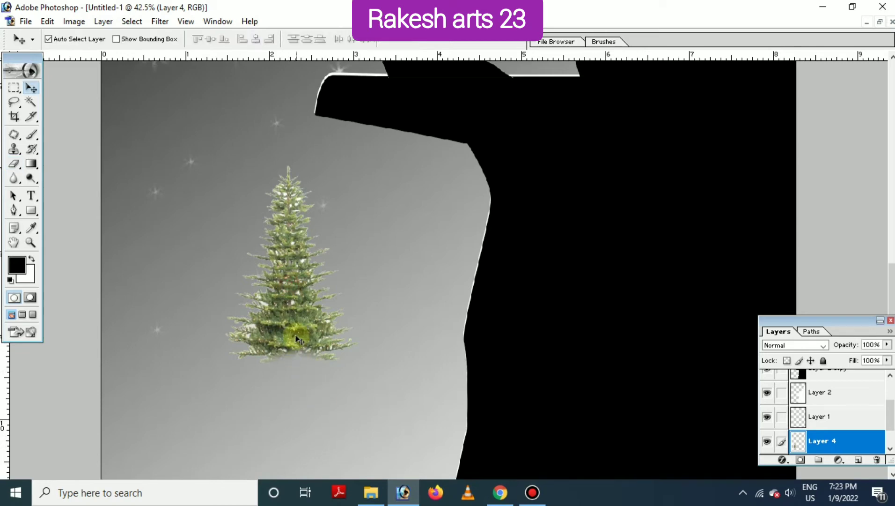
Step: Fill the tree's Layer 4 outline with solid black and deselect
ctrl+click(859, 445)
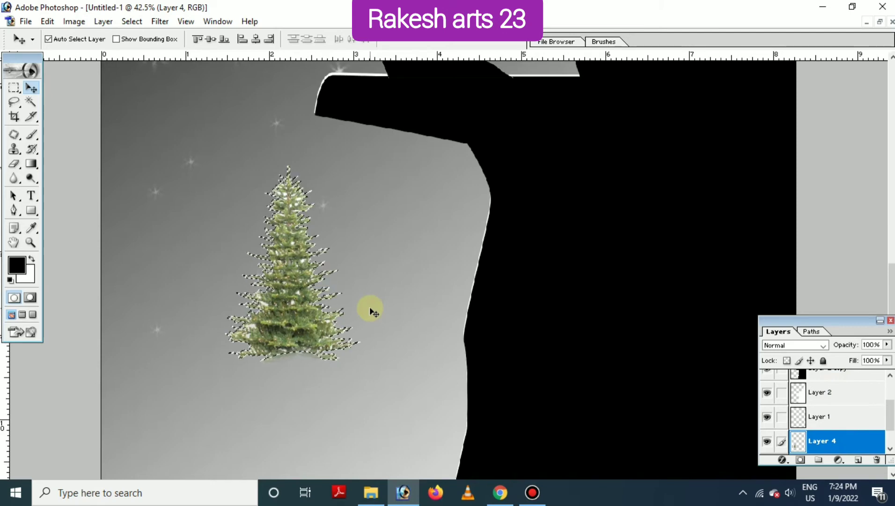
key(ctrl+BackSpace)
key(alt+BackSpace)
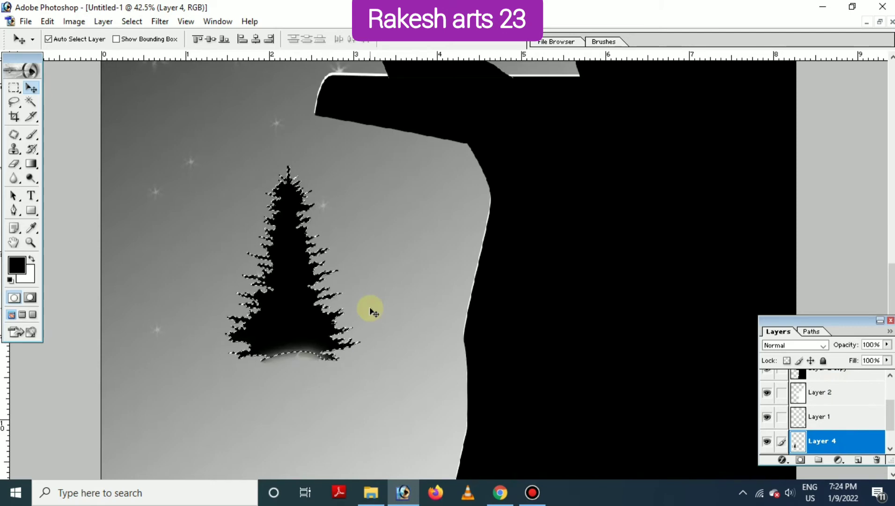
key(ctrl+d)
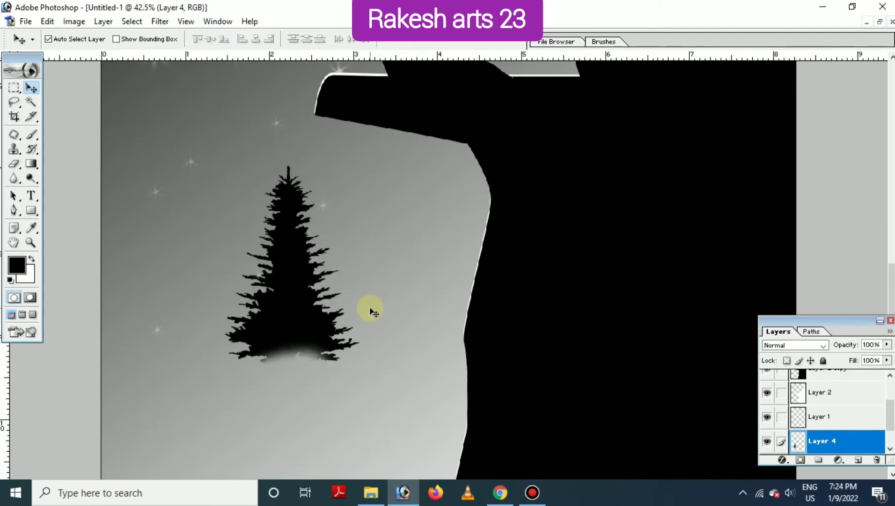
Step: Position the black tree near the canvas bottom beside the cliff base
drag(296, 309, 352, 352)
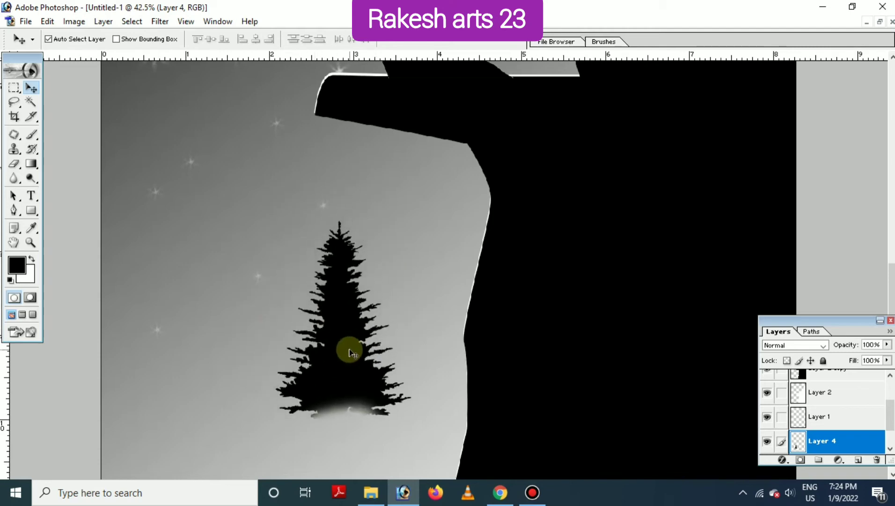
scroll(345, 361, down, 3)
drag(326, 300, 274, 373)
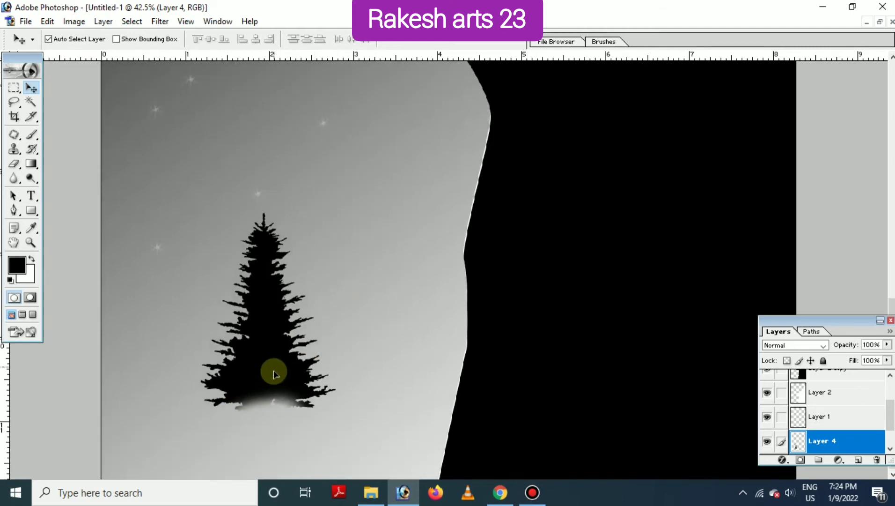
scroll(274, 373, down, 2)
scroll(270, 373, down, 1)
scroll(286, 384, down, 2)
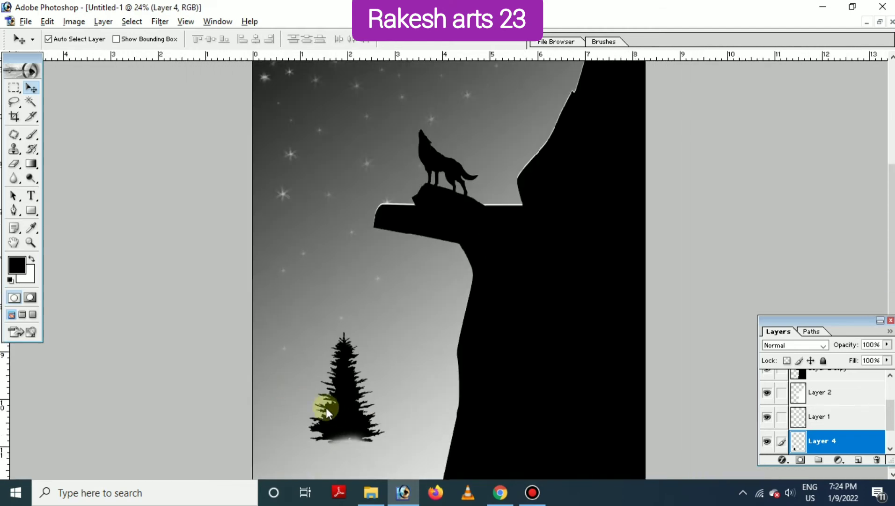
scroll(347, 412, down, 1)
scroll(346, 413, down, 2)
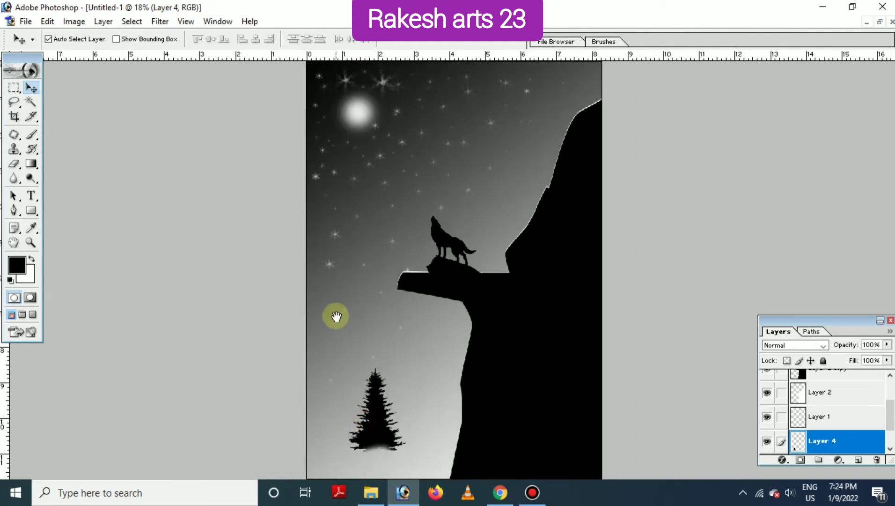
scroll(370, 356, down, 1)
scroll(394, 380, down, 1)
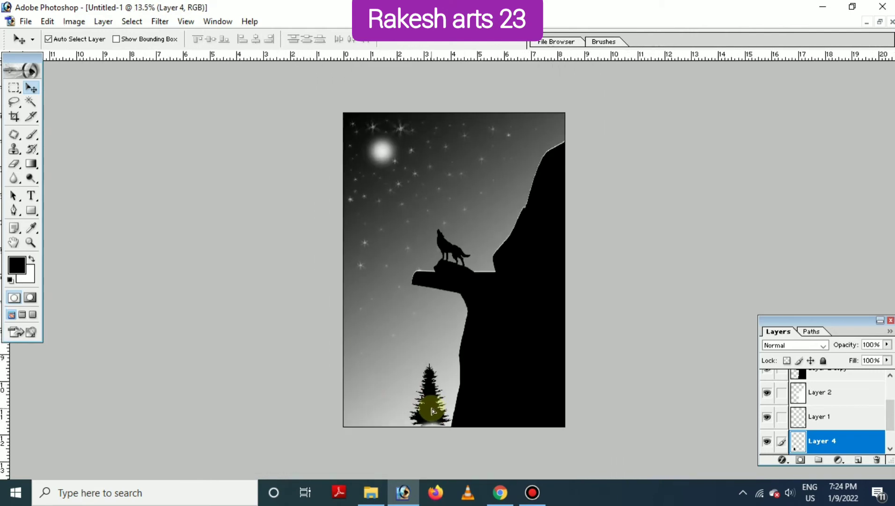
drag(431, 411, 432, 407)
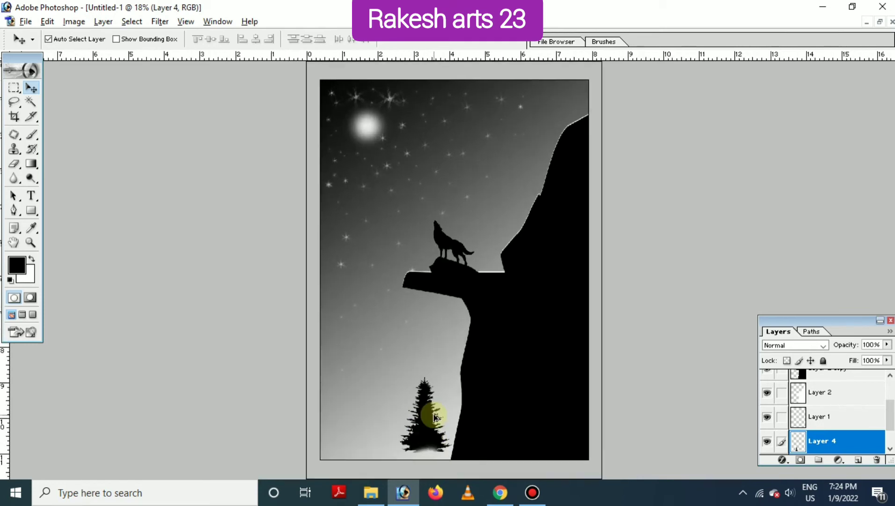
key(ctrl+plus)
drag(418, 430, 419, 387)
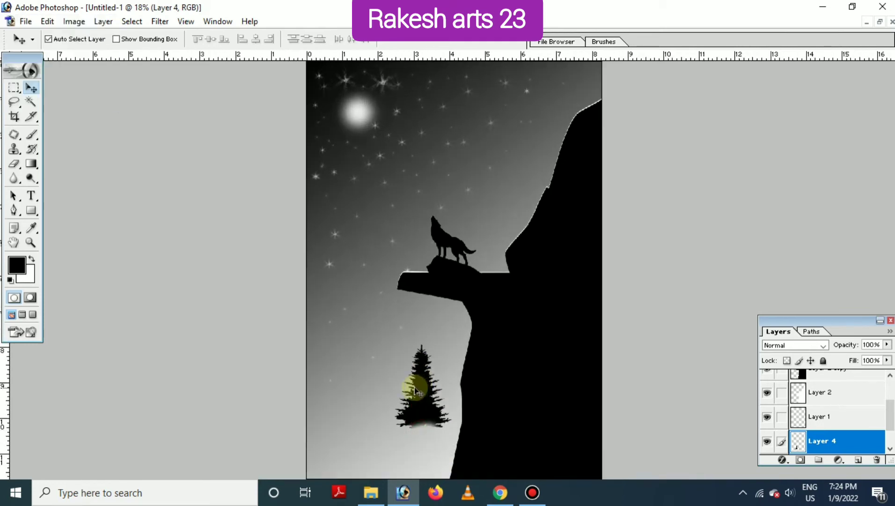
click(31, 135)
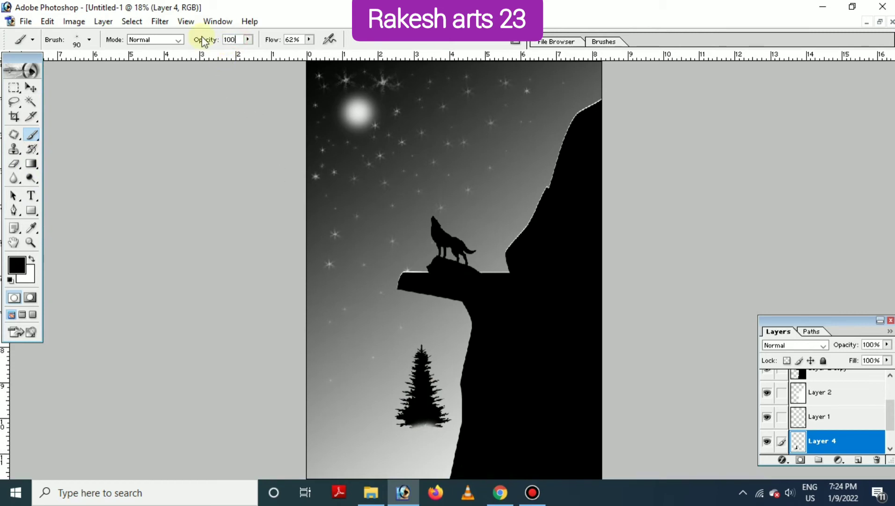
Step: Set the brush to 100% flow and a 5 px size, then shrink it further
click(309, 40)
drag(306, 52, 361, 63)
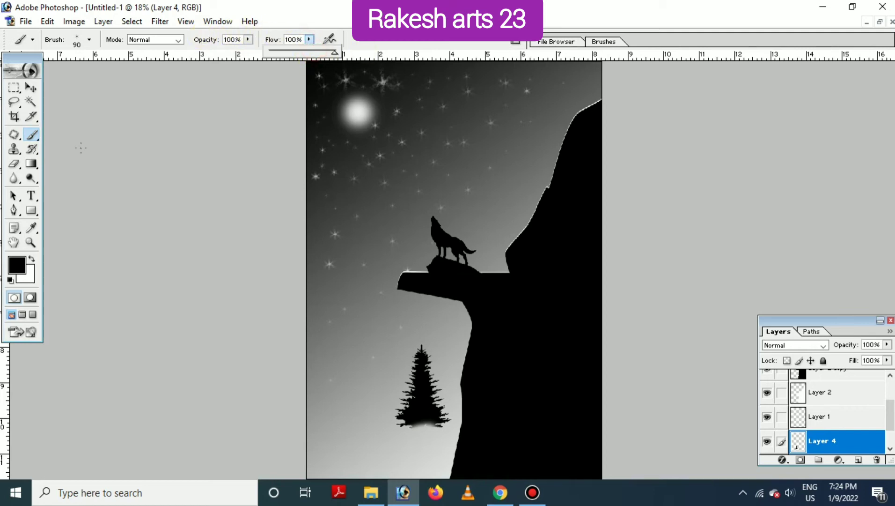
click(32, 136)
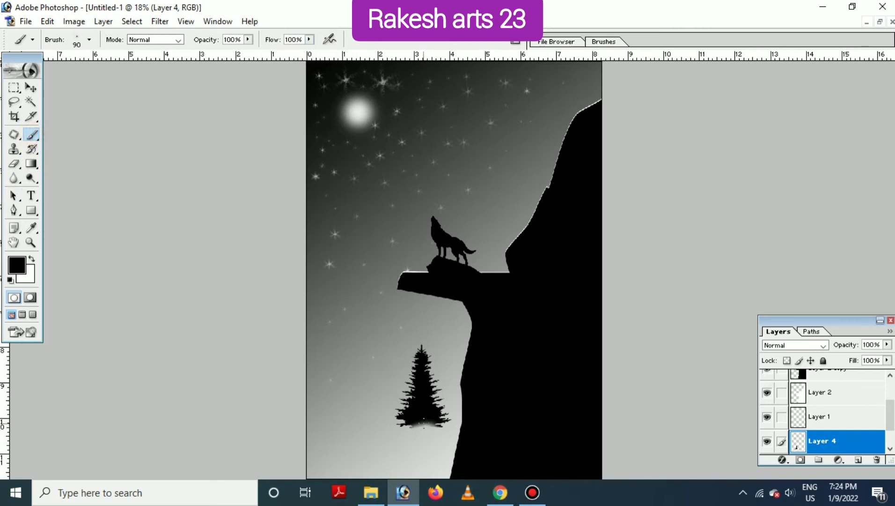
click(90, 40)
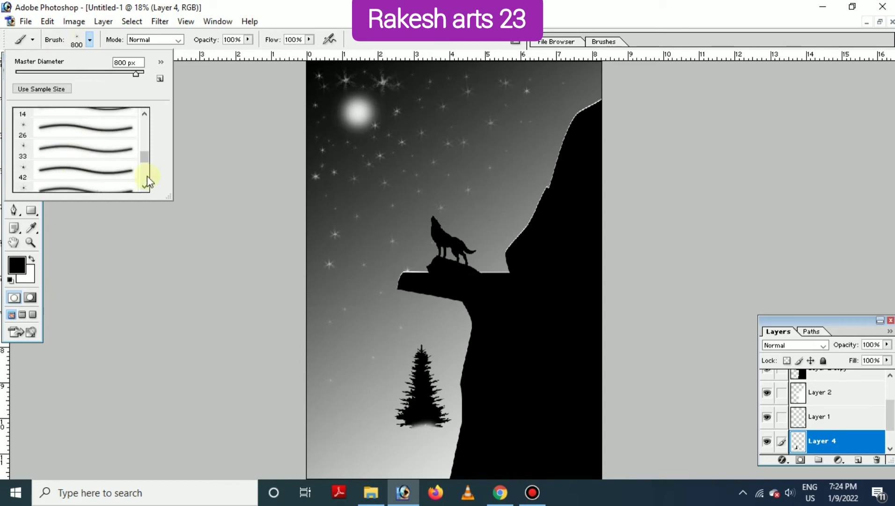
drag(145, 159, 144, 120)
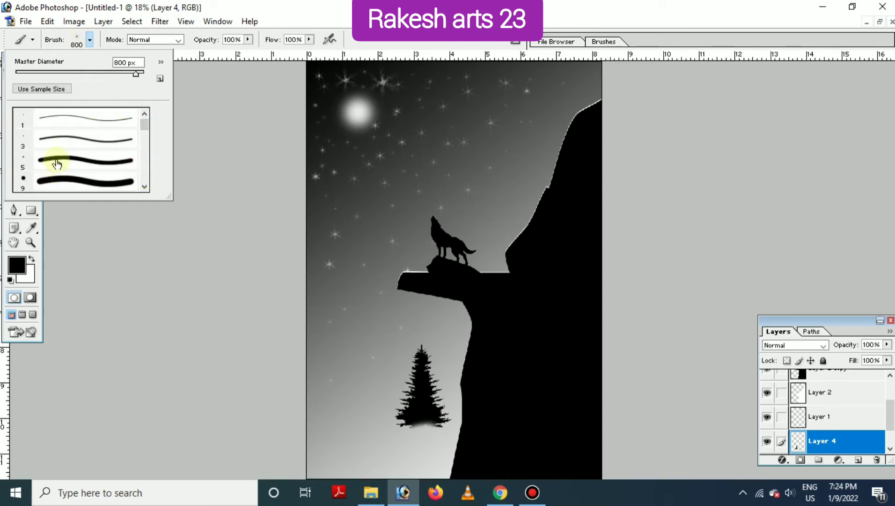
click(56, 163)
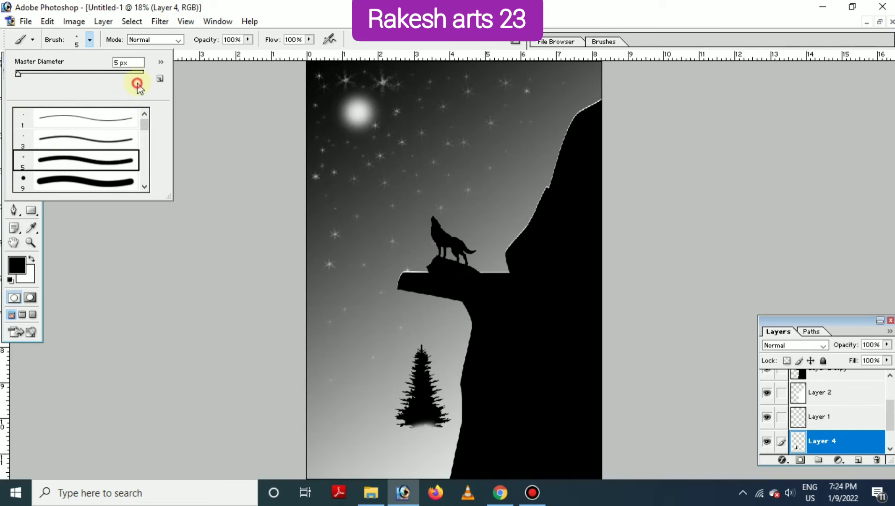
key(Return)
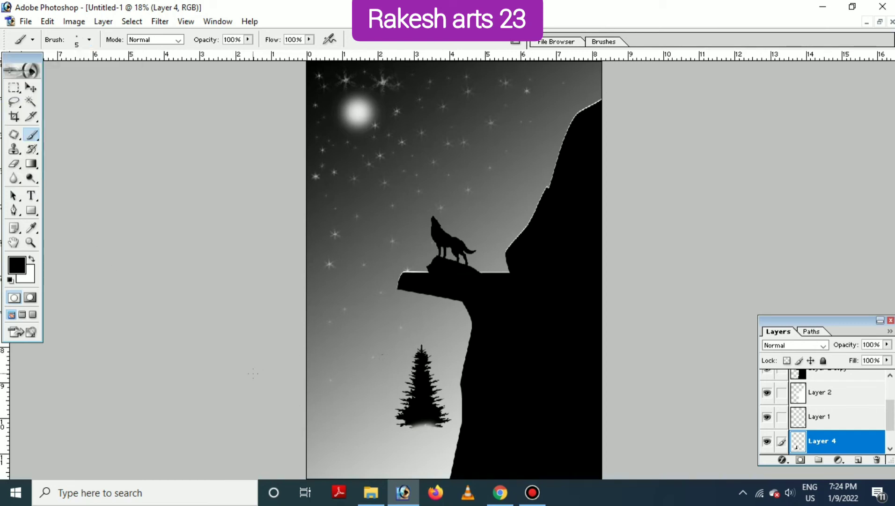
key(bracketleft)
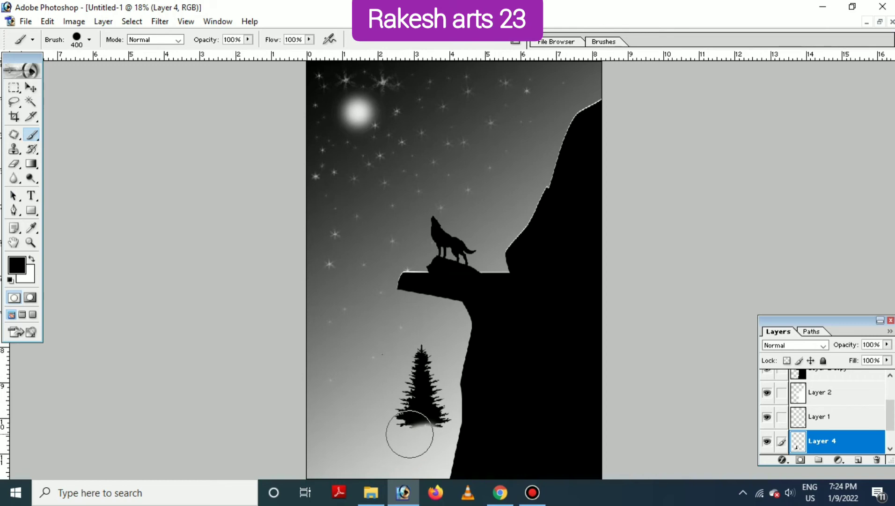
key(bracketleft)
key(bracketleft)
key(bracketleft)
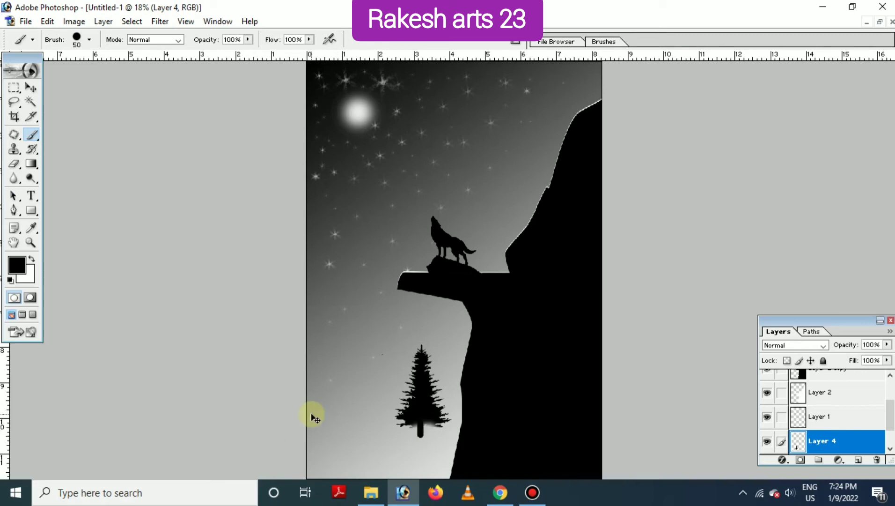
Step: Move the pine tree down and enlarge it by about a third
key(v)
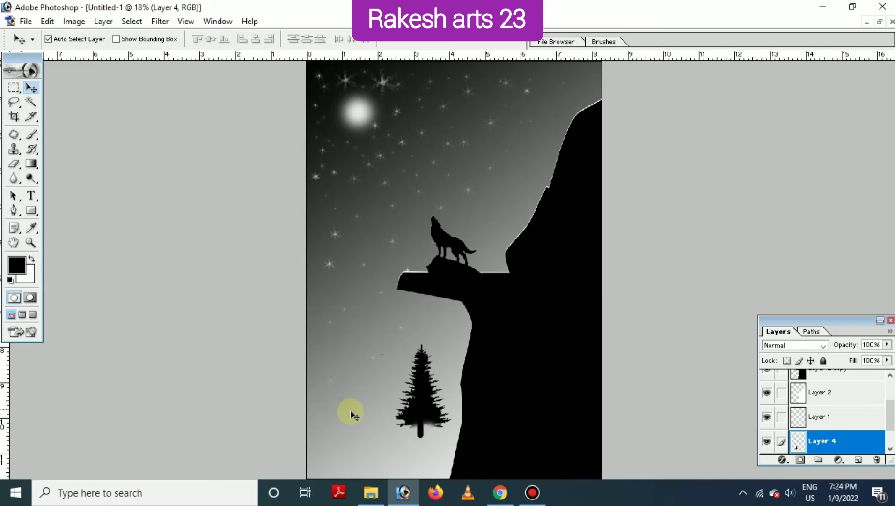
key(ctrl+minus)
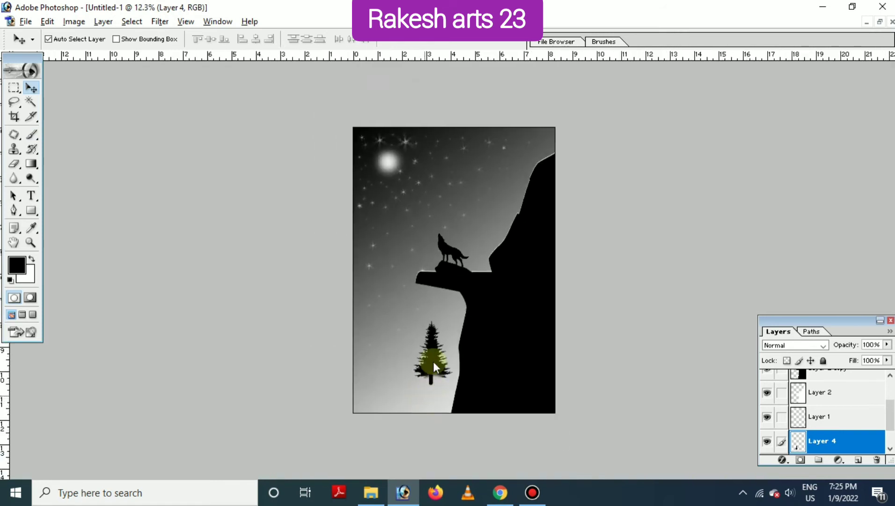
drag(434, 366, 443, 396)
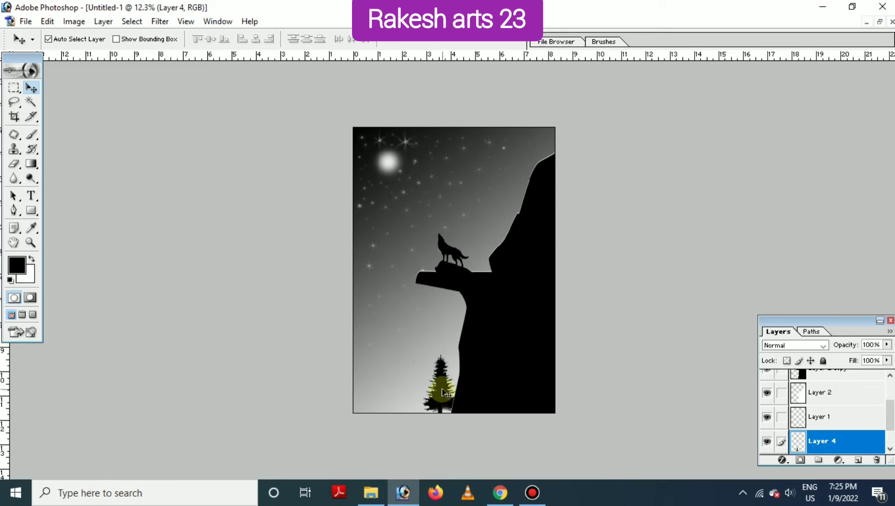
key(ctrl+t)
drag(414, 354, 398, 335)
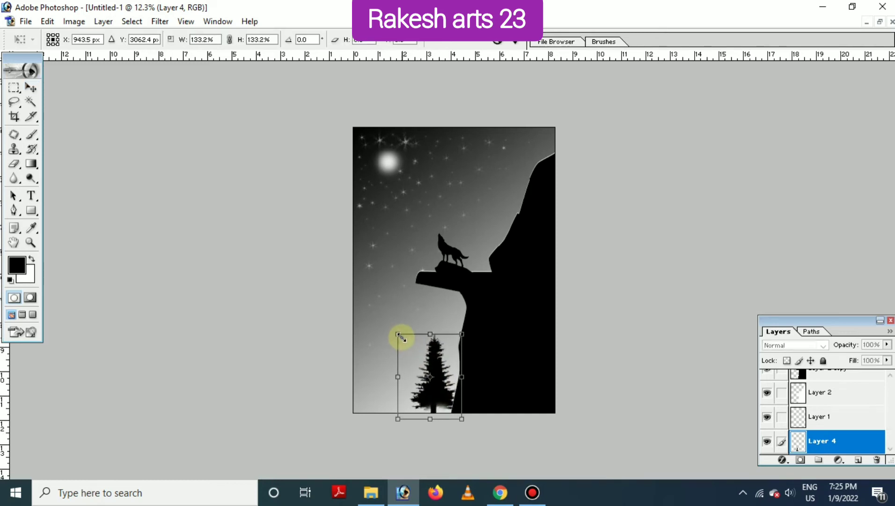
double_click(441, 385)
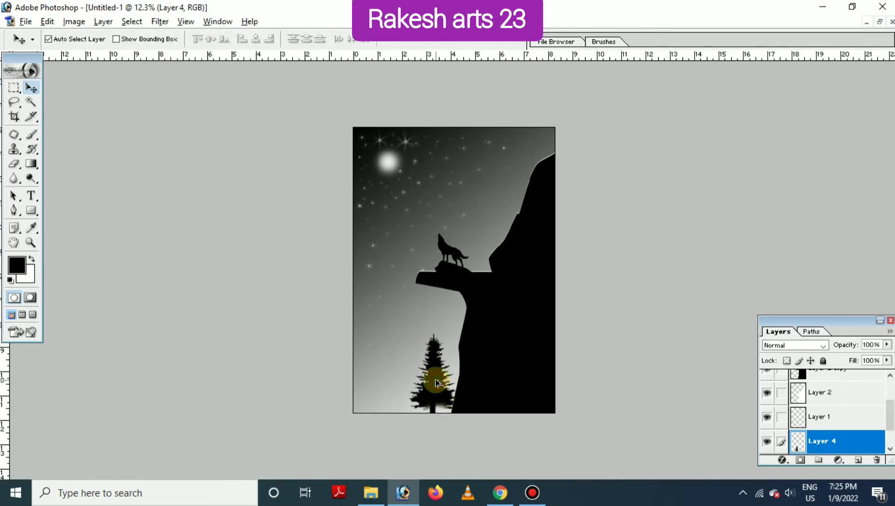
Step: Duplicate the tree into copies along the bottom and raise Layer 4 copy 6 above the cliff
drag(435, 383, 362, 376)
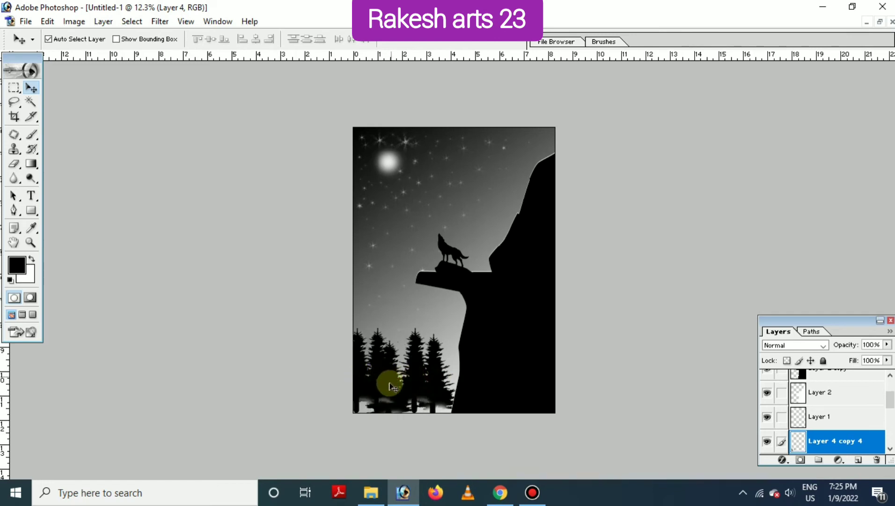
click(417, 370)
drag(417, 371, 456, 363)
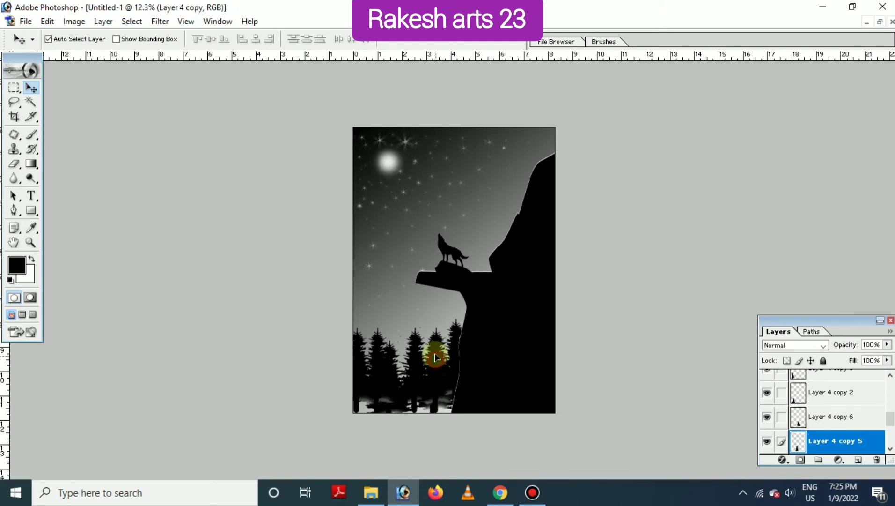
mouse_move(435, 358)
mouse_down()
mouse_move(420, 380)
mouse_move(446, 384)
mouse_up()
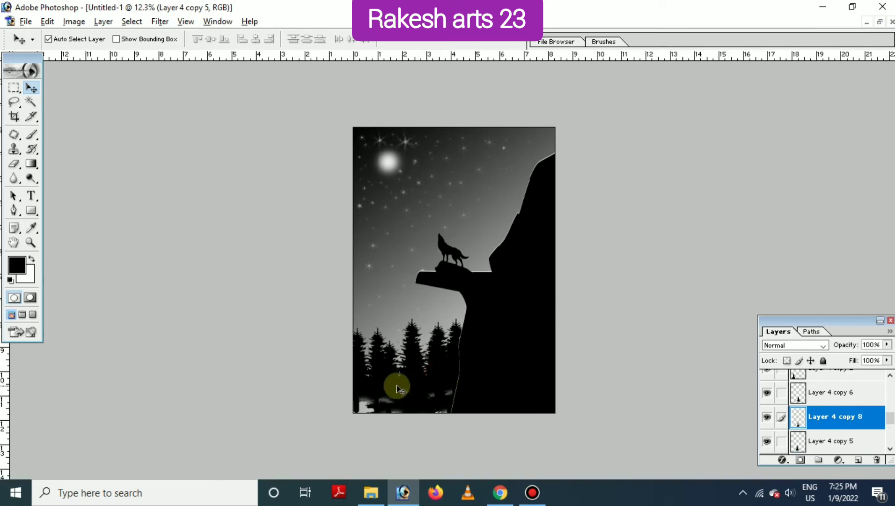
click(374, 368)
click(445, 353)
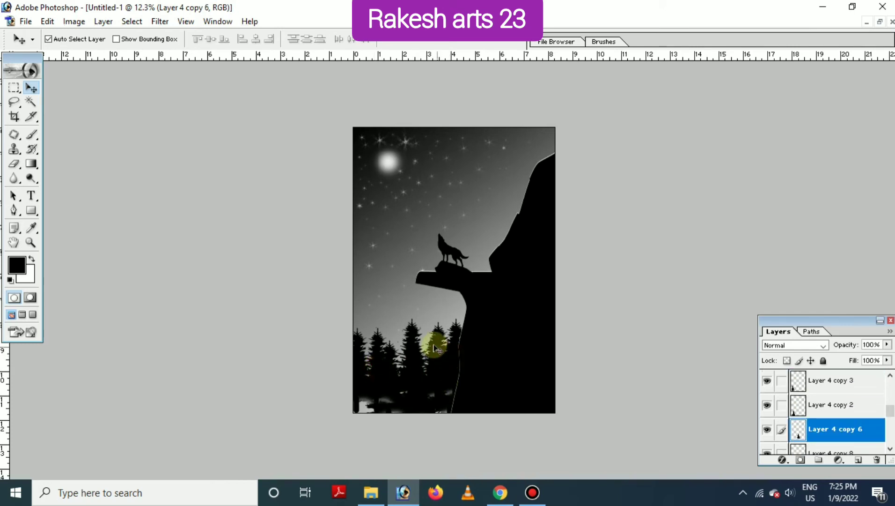
key(ctrl+bracketright)
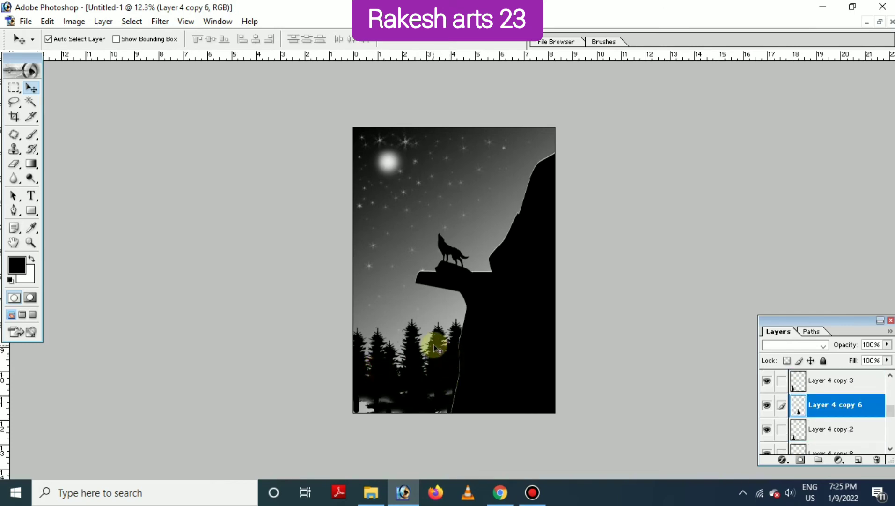
key(ctrl+bracketright)
key(ctrl+bracketright)
key(ctrl+bracketright)
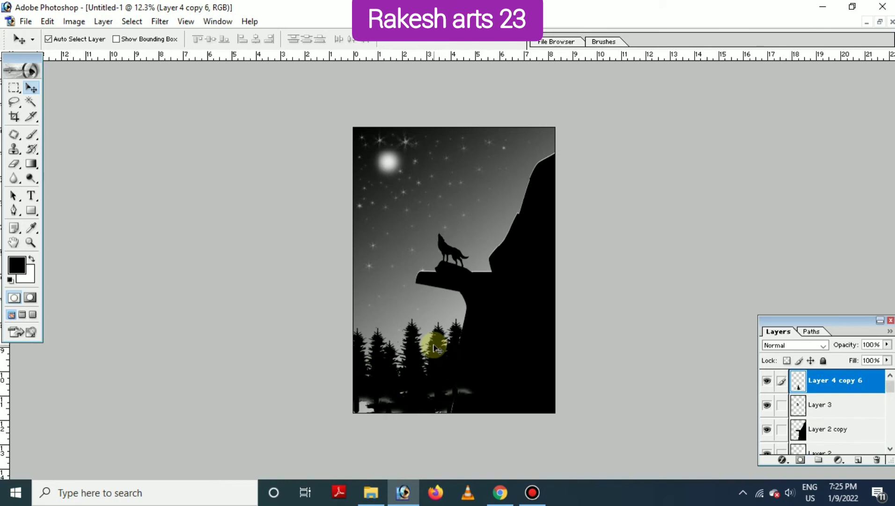
mouse_move(435, 348)
mouse_down()
mouse_move(464, 369)
mouse_move(463, 381)
mouse_move(389, 351)
mouse_move(359, 352)
mouse_move(367, 342)
mouse_move(377, 371)
mouse_move(397, 362)
mouse_move(412, 327)
mouse_move(414, 348)
mouse_move(424, 350)
mouse_up()
Step: Alt-drag a Layer 4 copy 5 pine down-left as a new copy, then select Layer 4 copy 17
click(437, 378)
mouse_move(424, 350)
mouse_down()
mouse_move(428, 365)
mouse_move(410, 376)
mouse_move(396, 364)
mouse_move(411, 349)
mouse_move(412, 318)
mouse_move(415, 332)
mouse_move(398, 240)
mouse_move(388, 257)
mouse_up()
click(411, 342)
scroll(387, 256, up, 1)
scroll(393, 247, up, 1)
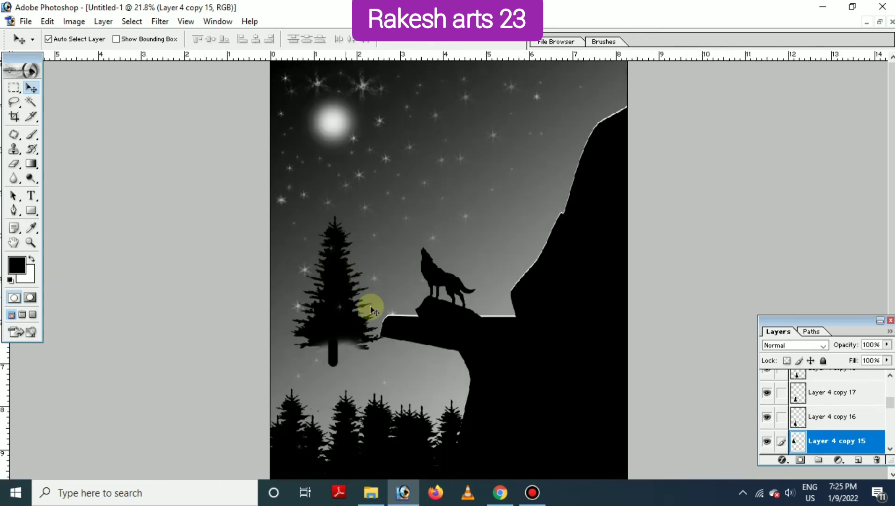
Step: Deselect and drag the lone large pine down from the sky into the forest line
click(865, 443)
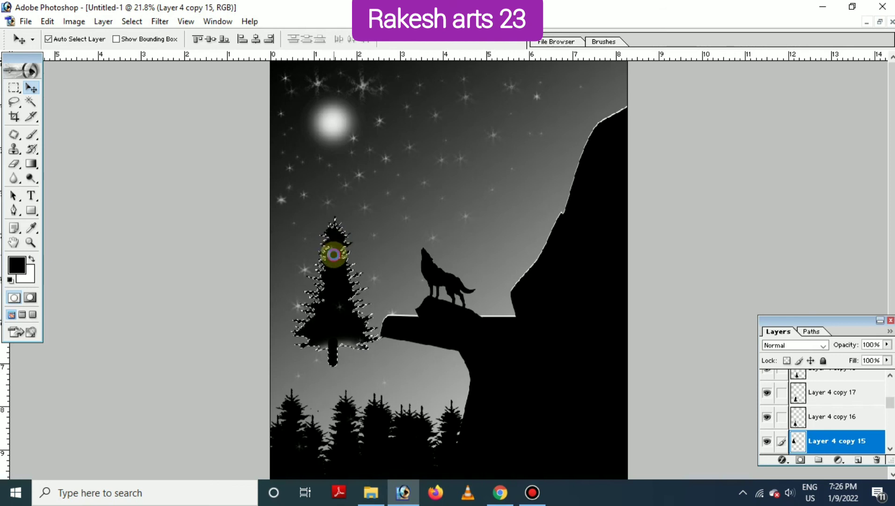
key(Delete)
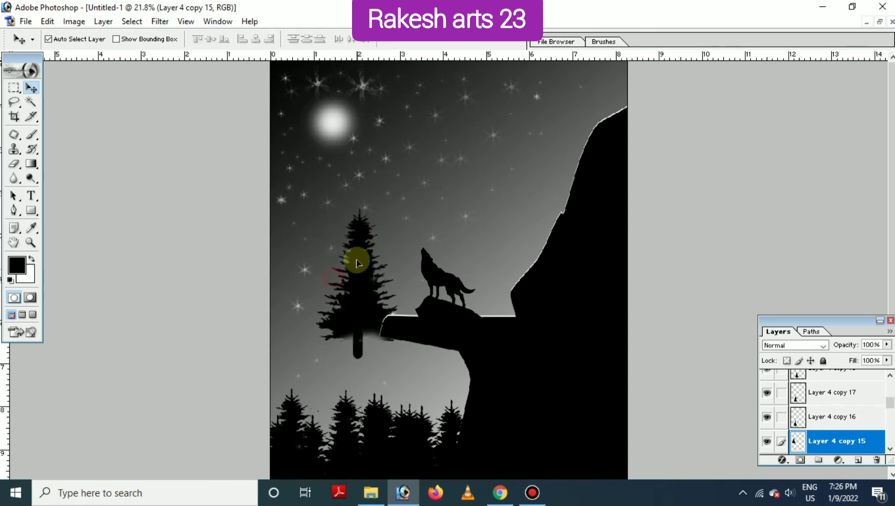
drag(333, 262, 348, 241)
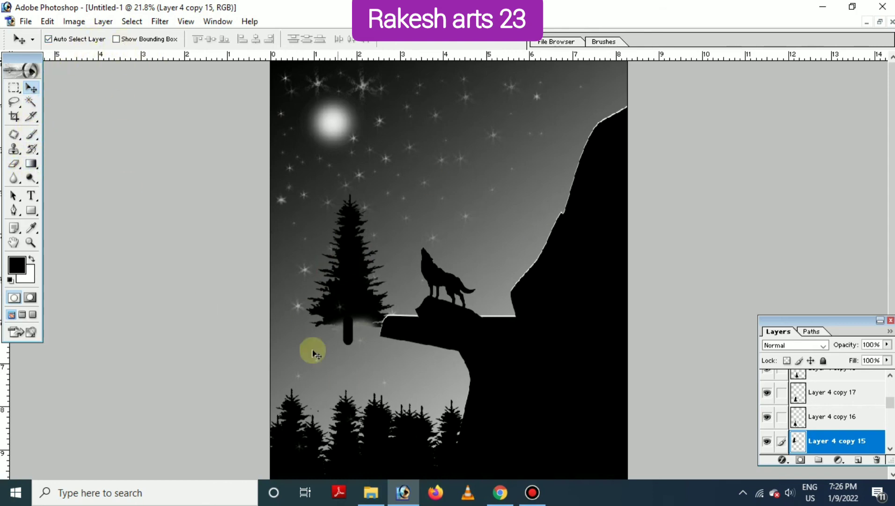
mouse_move(345, 276)
mouse_down()
mouse_move(344, 304)
mouse_move(351, 232)
mouse_up()
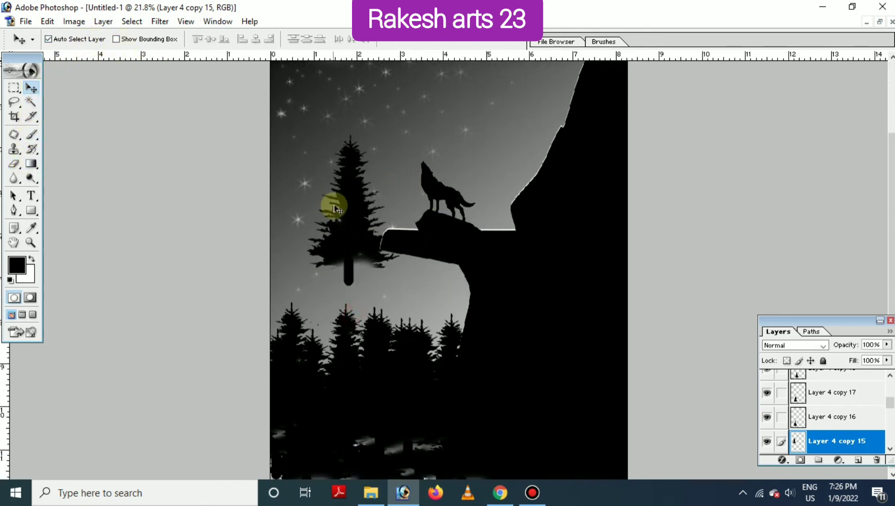
mouse_move(330, 200)
mouse_down()
mouse_move(327, 345)
mouse_move(337, 249)
mouse_move(325, 273)
mouse_move(308, 465)
mouse_up()
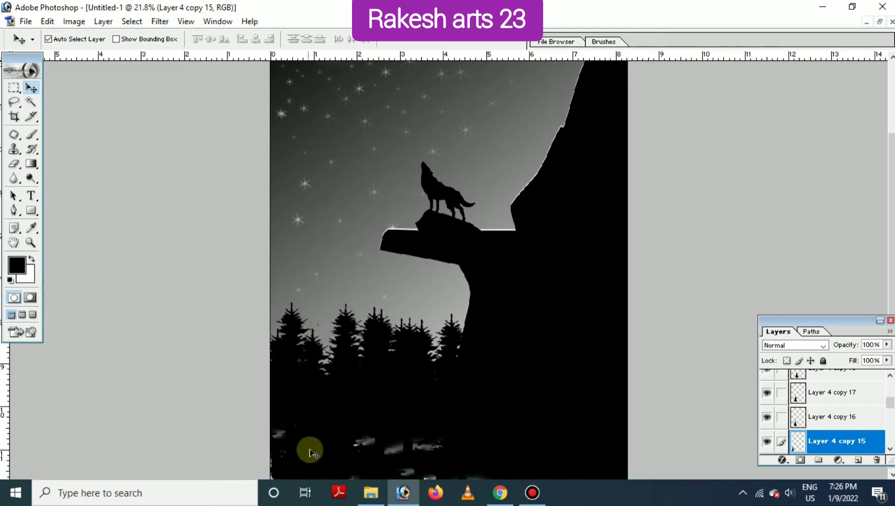
Step: Free-transform the moved pine into a tall, narrow tree
key(ctrl+t)
drag(243, 358, 271, 225)
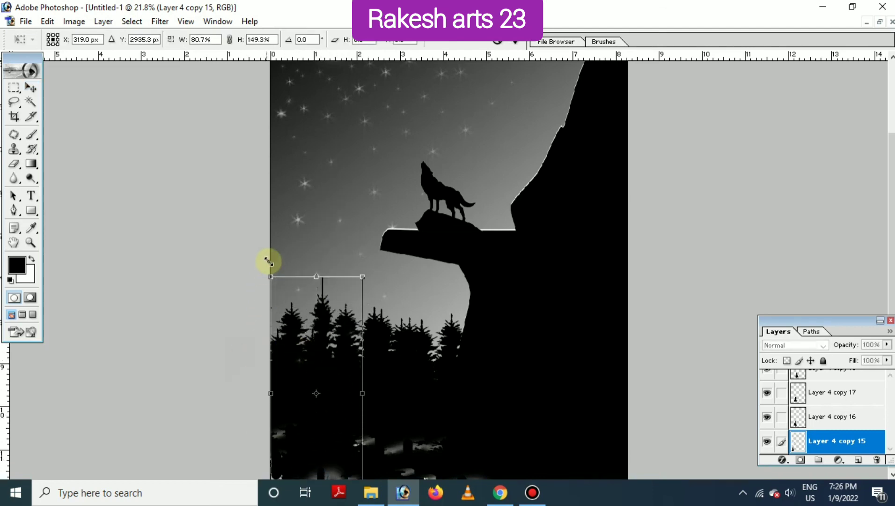
key(Return)
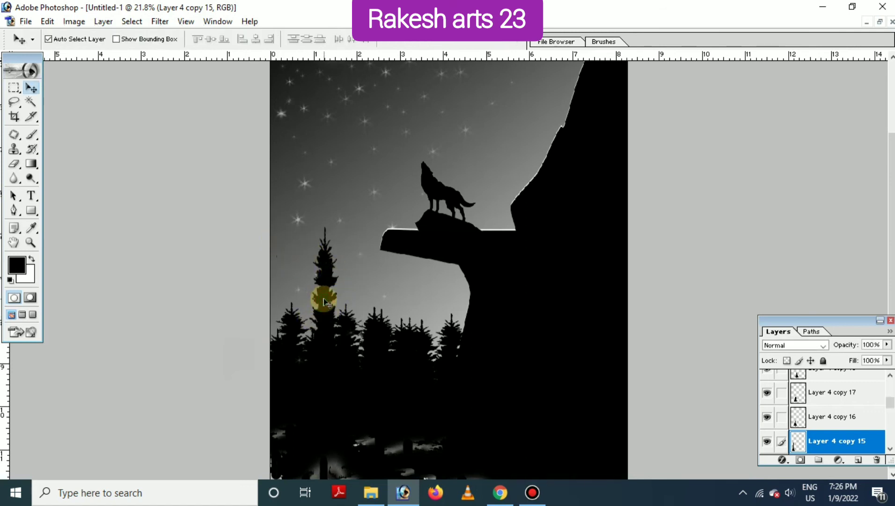
Step: Alt-drag a duplicate of the tall pine beside it and select Layer 4 copy 18
mouse_move(327, 302)
mouse_down()
mouse_move(346, 305)
mouse_move(298, 306)
mouse_up()
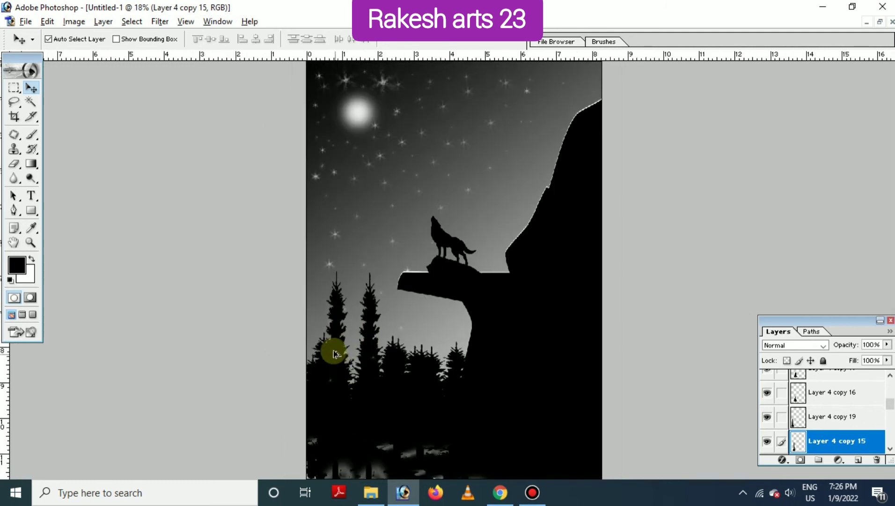
key(ctrl+minus)
key(ctrl+minus)
click(434, 363)
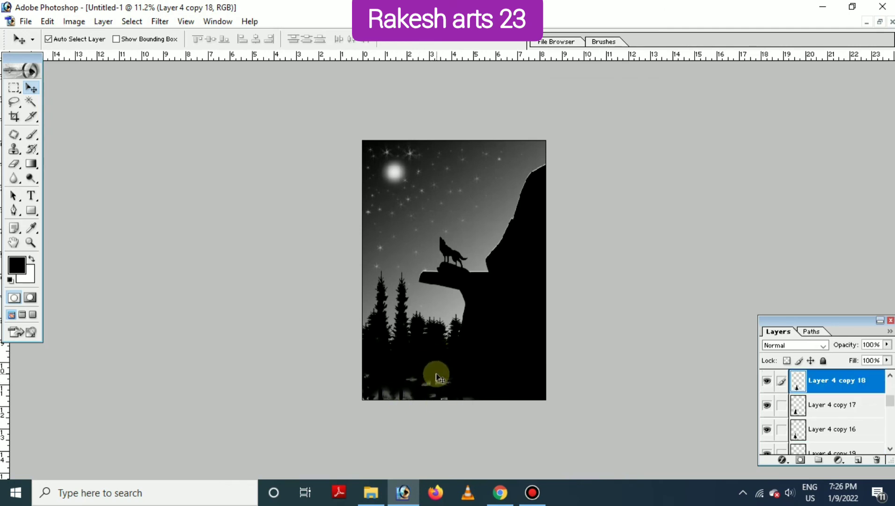
key(ctrl+plus)
key(ctrl+plus)
key(ctrl+plus)
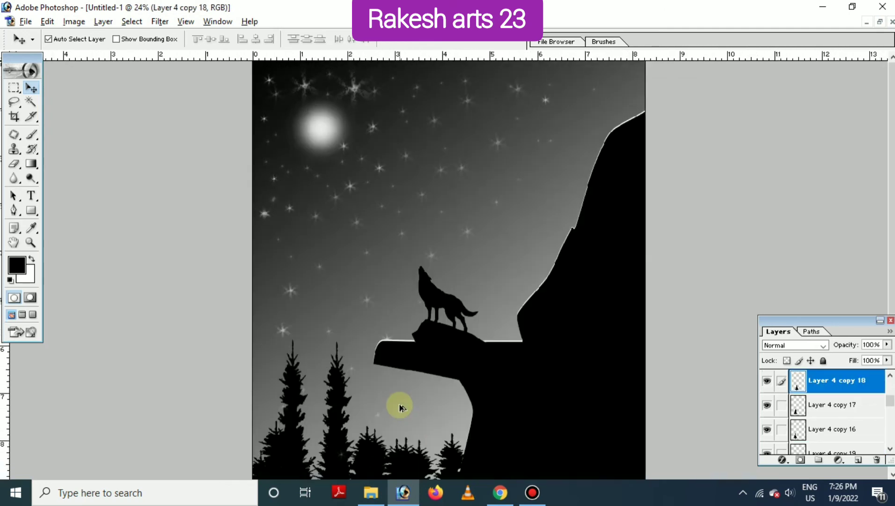
key(ctrl+plus)
Step: Select the cliff layer, then the Layer 4 copy 19 tree
click(381, 403)
scroll(324, 346, down, 5)
scroll(325, 345, down, 3)
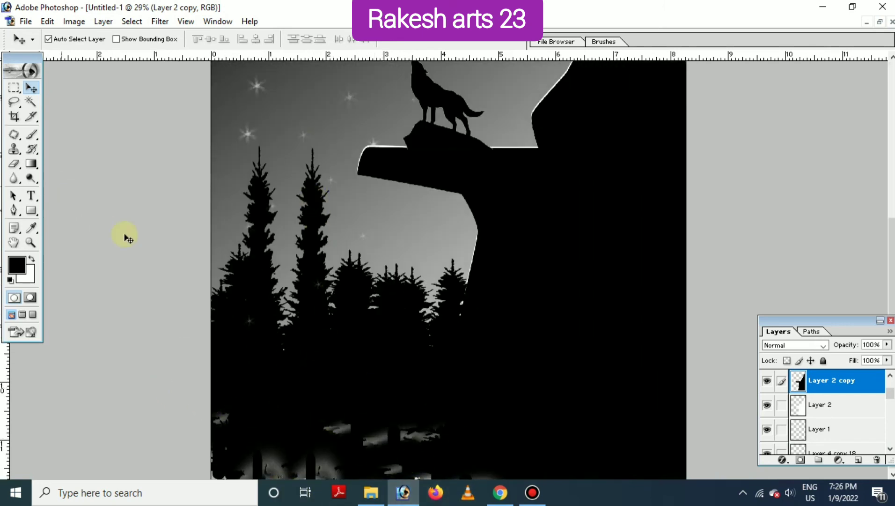
scroll(340, 400, down, 2)
click(297, 393)
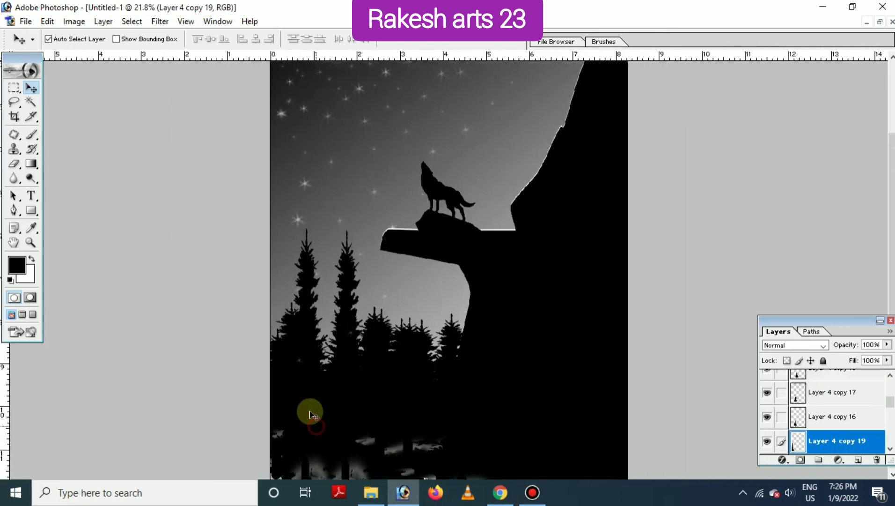